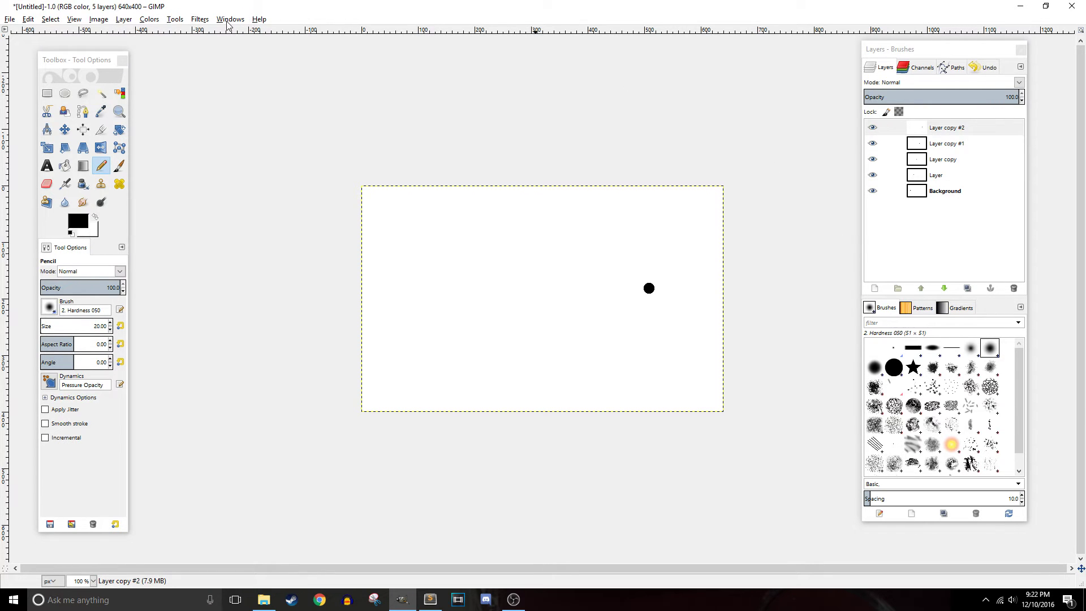
# Open Filters > Animation > Playback and play, then stop, the dot animation
pyautogui.click(204, 20)
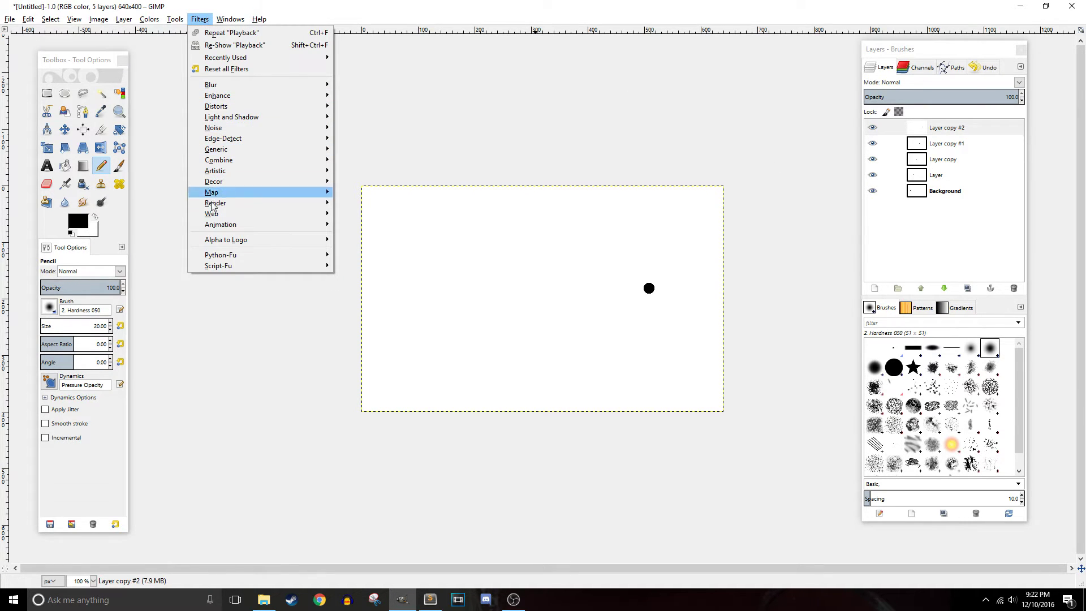
pyautogui.moveTo(265, 225)
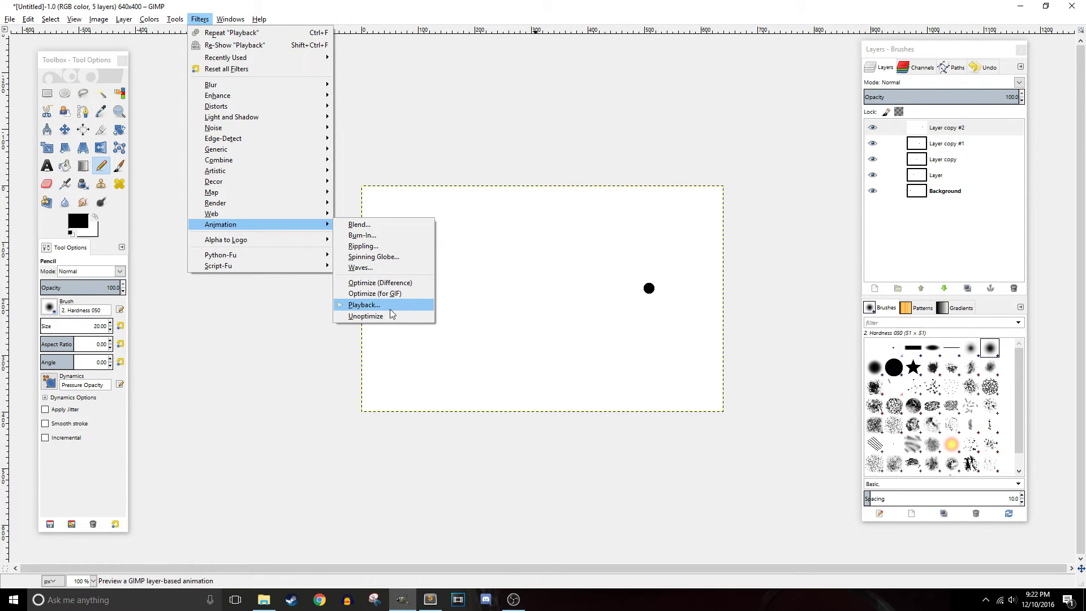
pyautogui.click(390, 309)
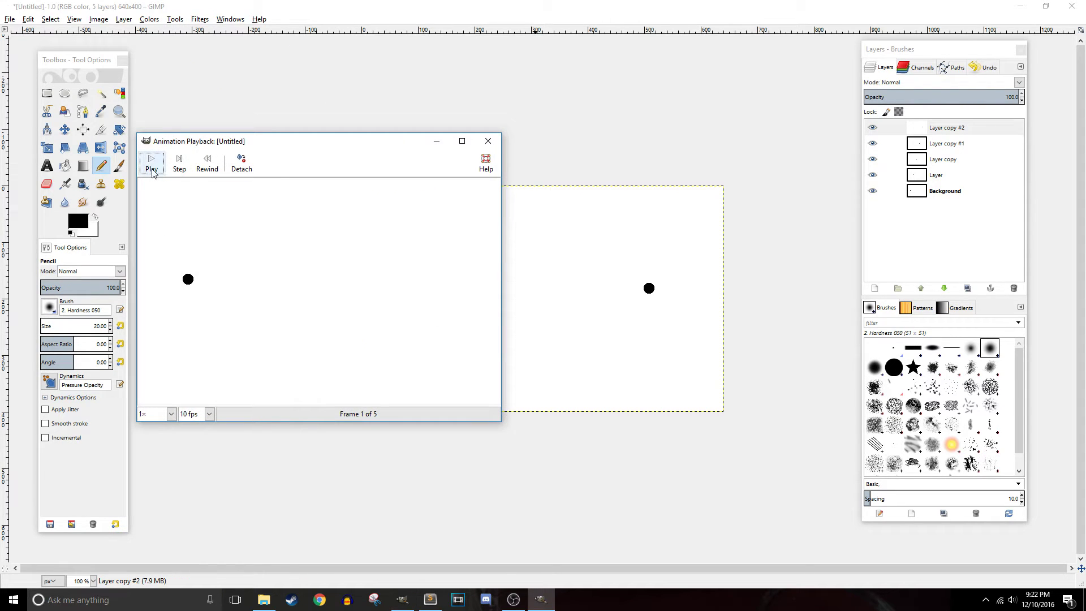
pyautogui.click(151, 164)
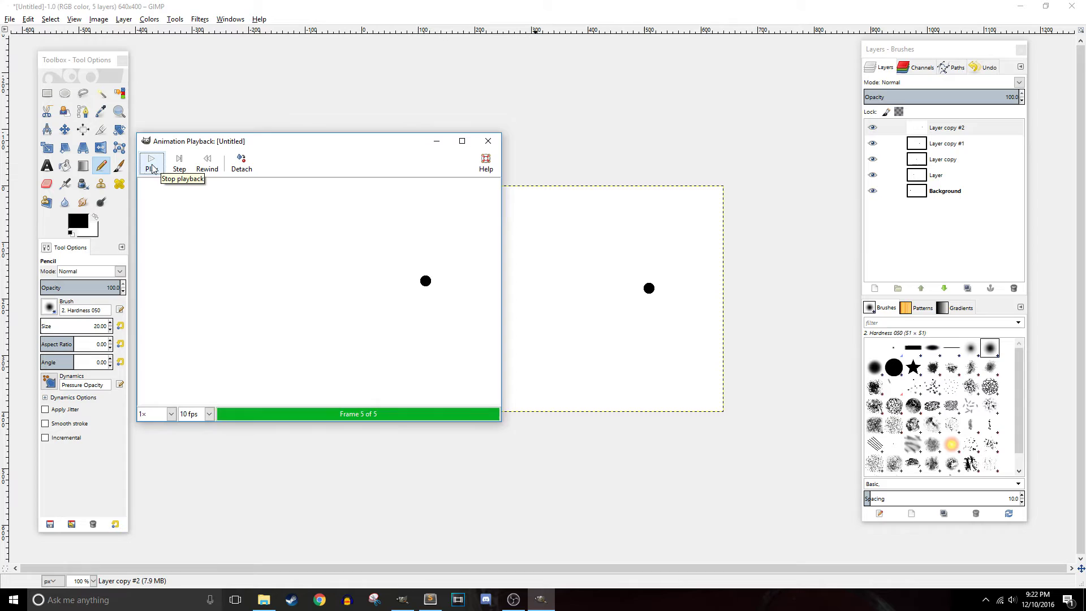
pyautogui.click(177, 162)
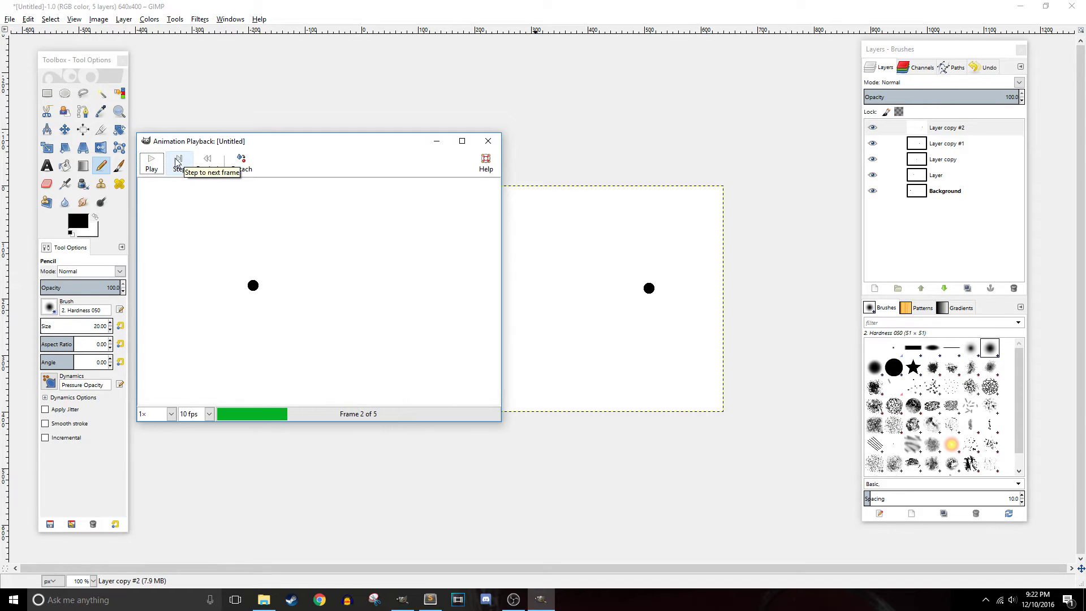
# Step the animation forward four frames, then rewind it to frame 1
pyautogui.click(179, 165)
pyautogui.click(180, 167)
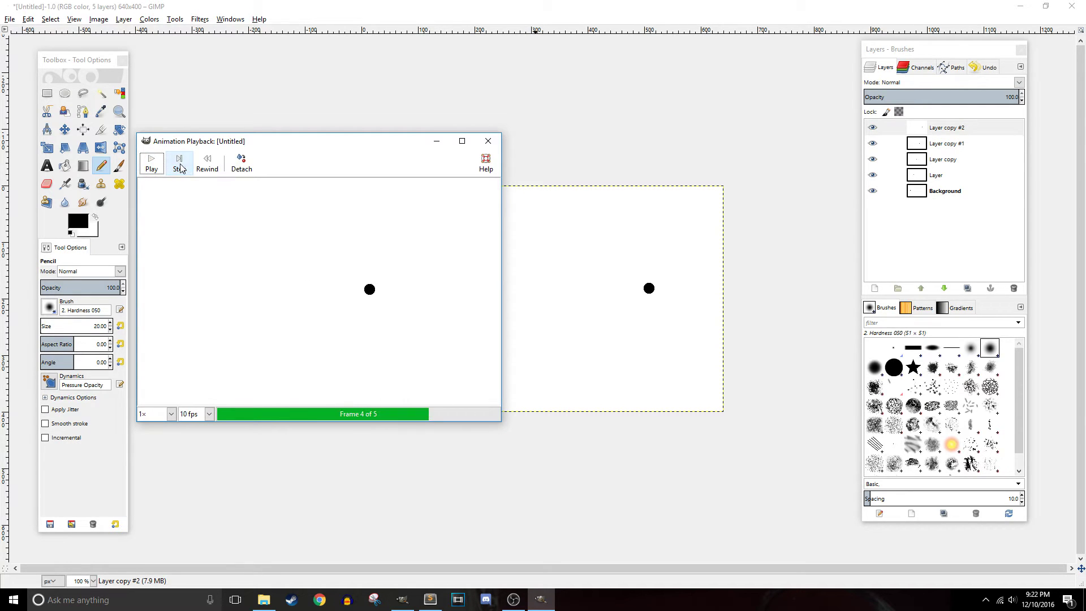
pyautogui.click(180, 167)
pyautogui.click(180, 168)
pyautogui.click(180, 167)
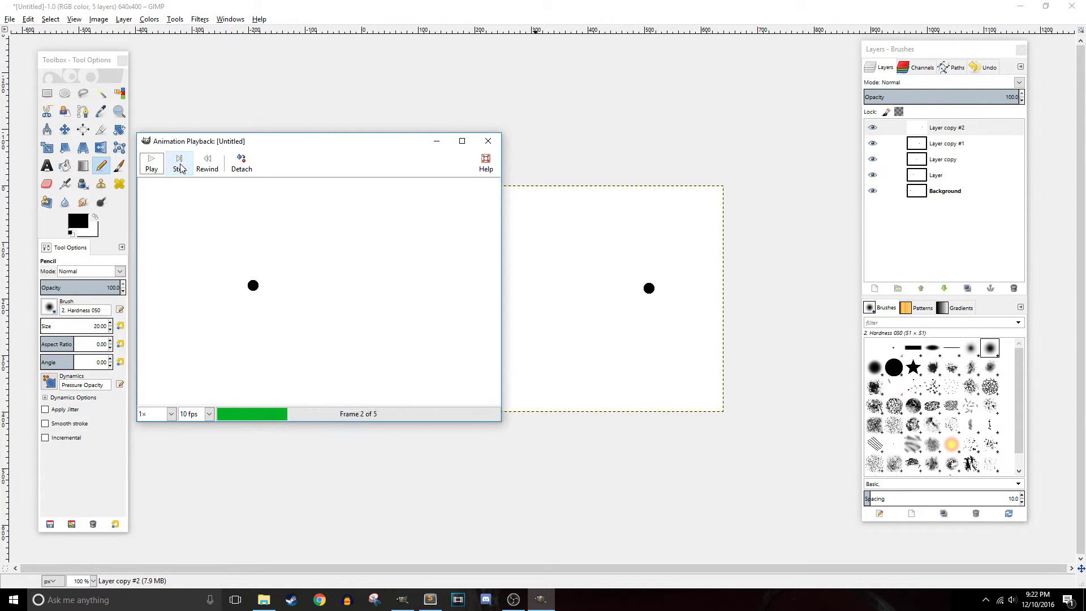
pyautogui.click(213, 165)
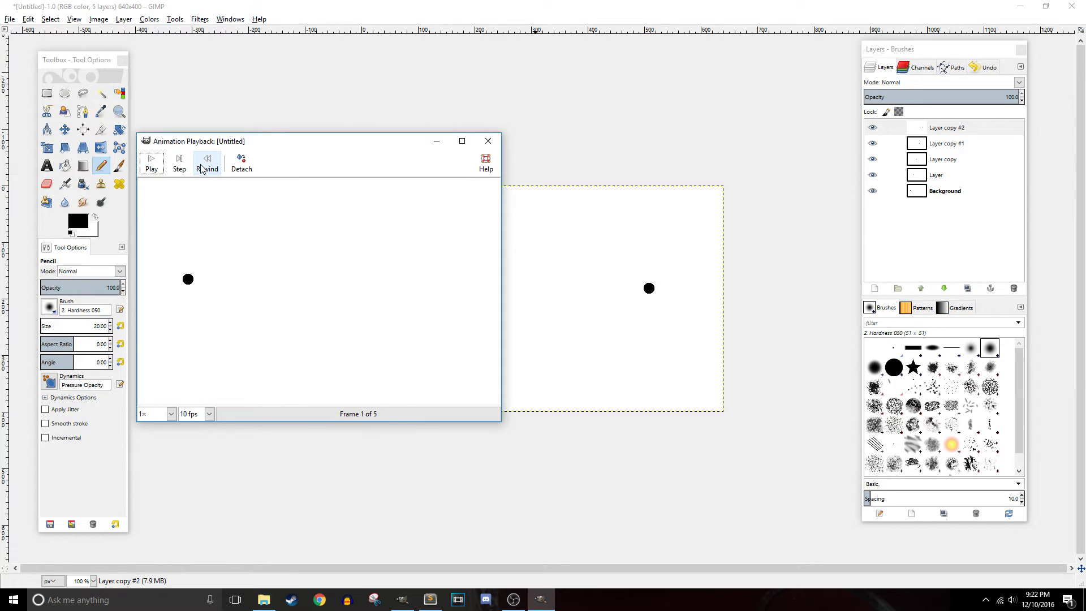
# Detach the animation preview into its own window, move it, then reattach it
pyautogui.click(240, 163)
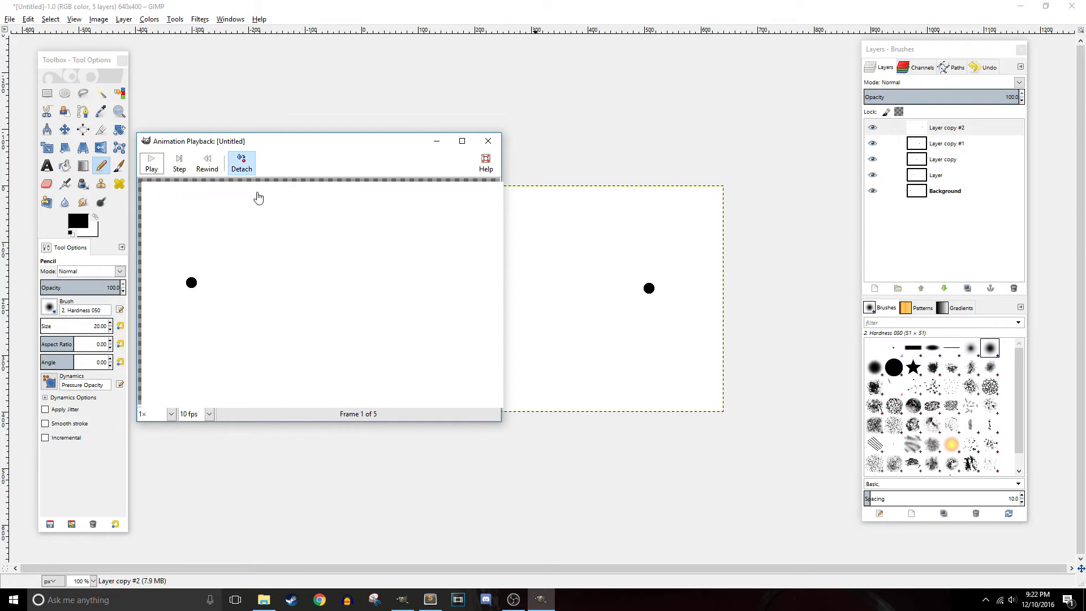
pyautogui.moveTo(258, 198)
pyautogui.mouseDown()
pyautogui.moveTo(288, 218)
pyautogui.moveTo(221, 249)
pyautogui.moveTo(380, 22)
pyautogui.moveTo(303, 180)
pyautogui.moveTo(258, 210)
pyautogui.mouseUp()
pyautogui.click(243, 163)
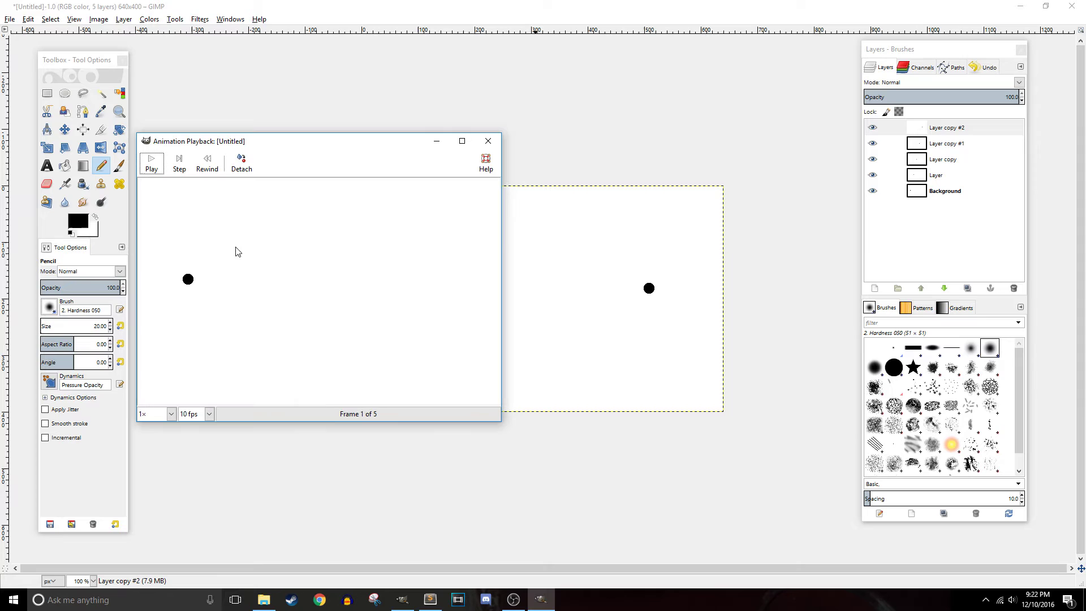
# Play the animation at 0.25x speed, switch to 8x, then return to 1x and stop
pyautogui.click(171, 415)
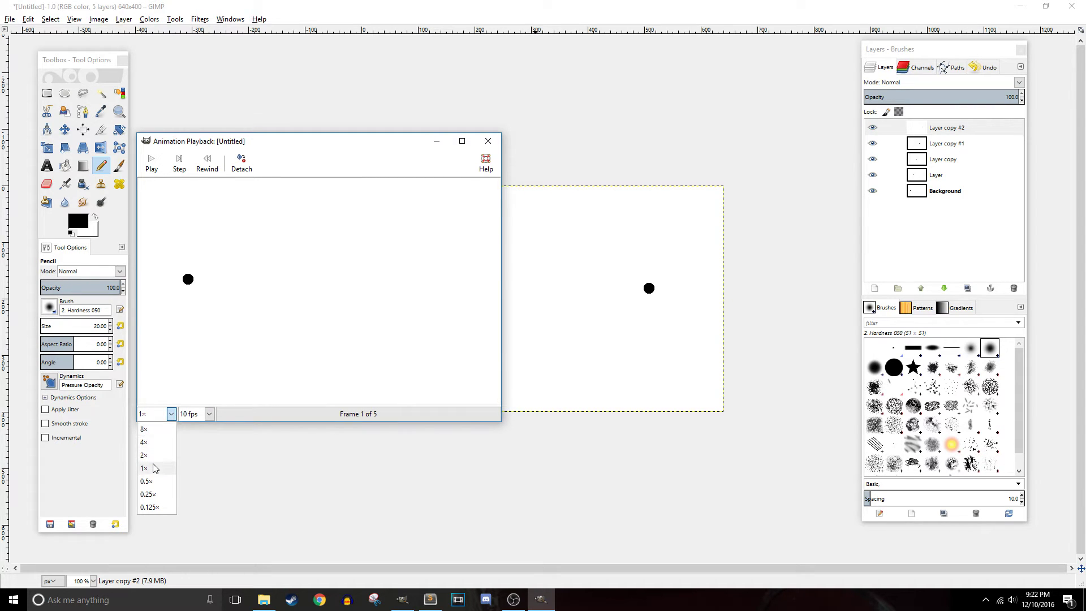
pyautogui.click(148, 494)
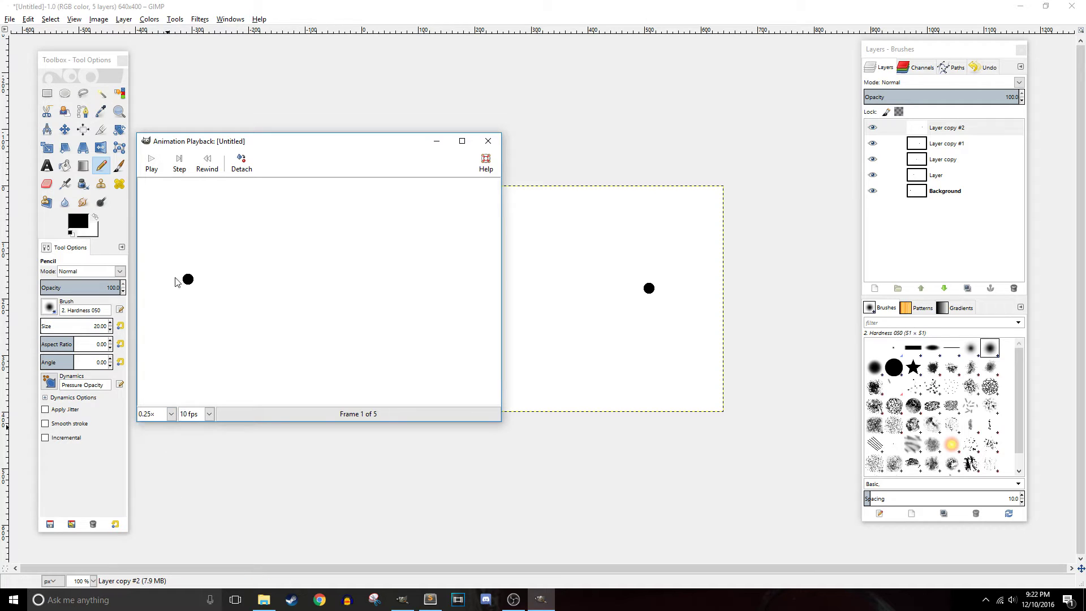
pyautogui.click(151, 163)
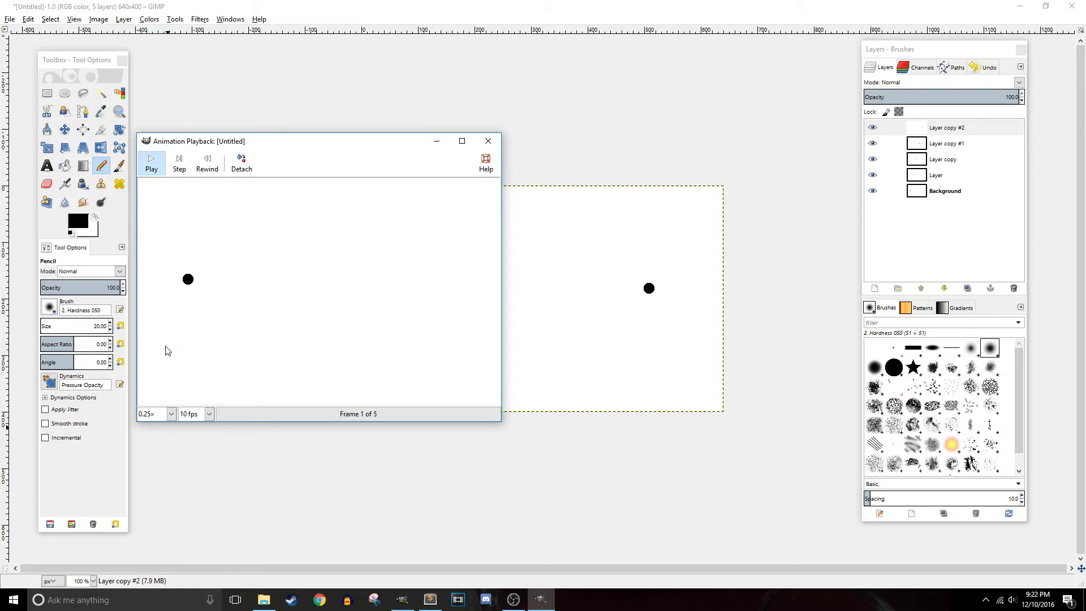
pyautogui.click(171, 414)
pyautogui.click(171, 423)
pyautogui.click(171, 414)
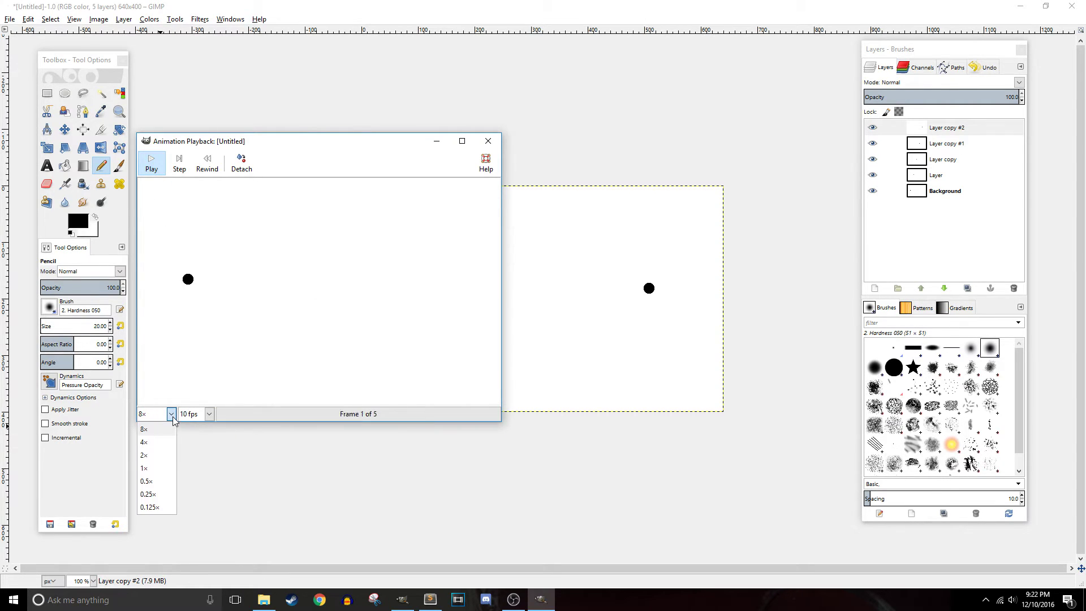
pyautogui.click(152, 469)
pyautogui.click(151, 164)
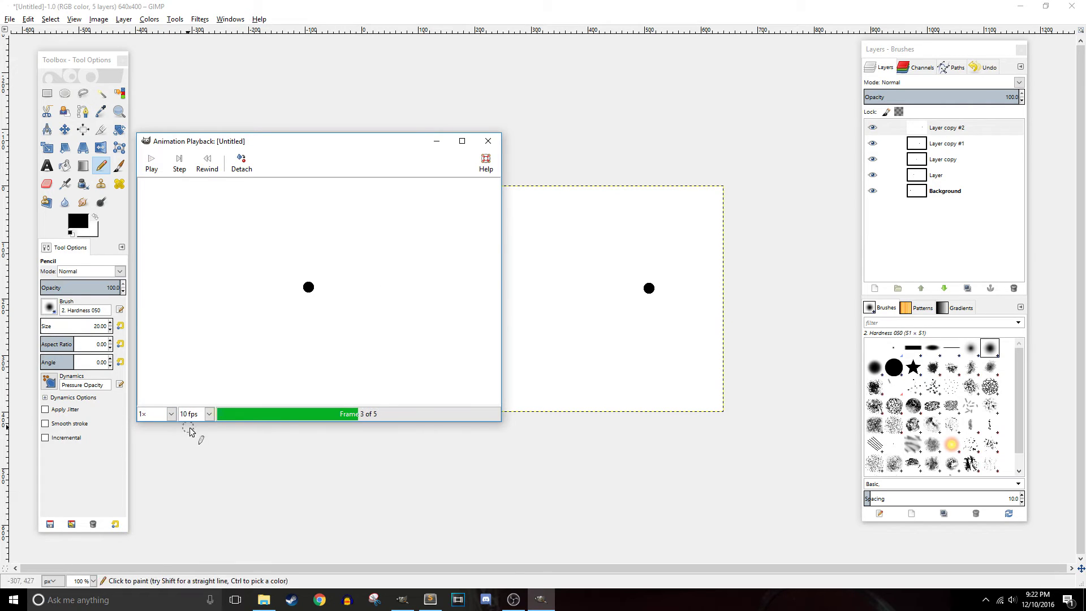
# Set the frame rate to 60 fps and play the animation briefly
pyautogui.click(192, 414)
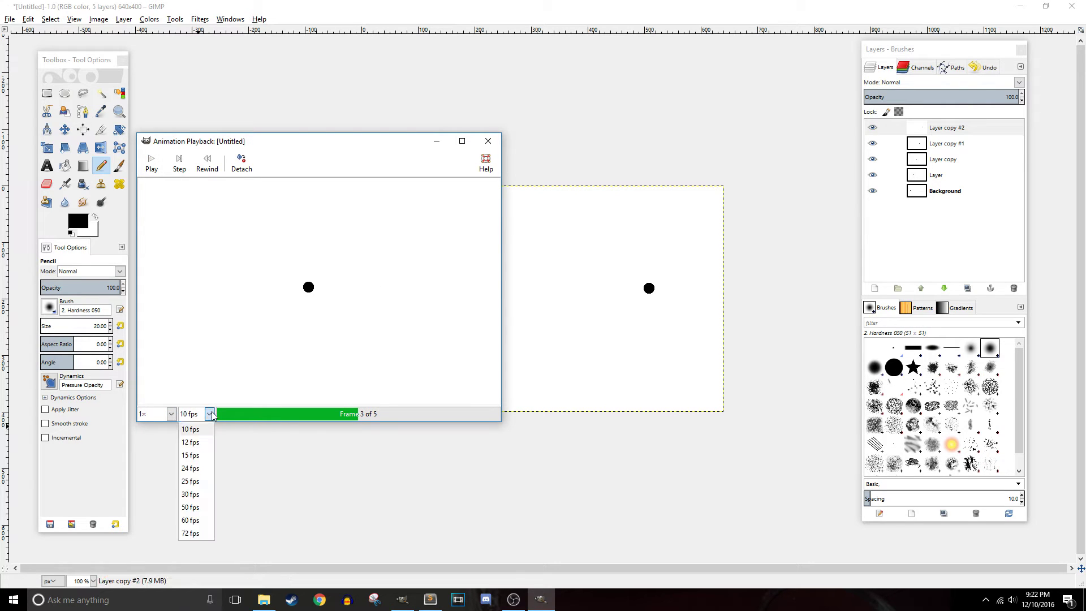
pyautogui.click(191, 520)
pyautogui.click(148, 165)
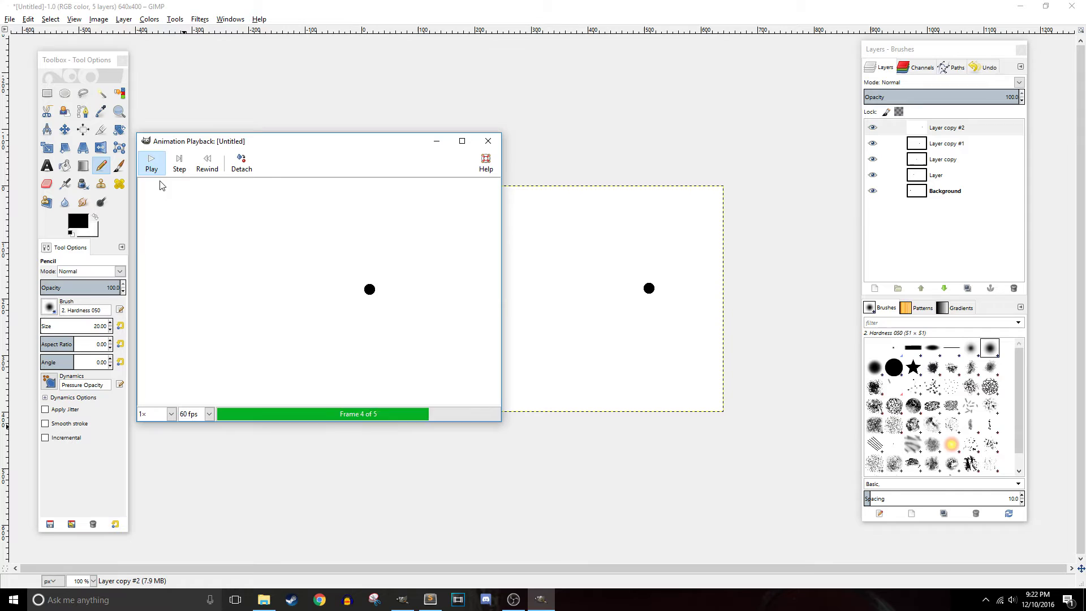
pyautogui.click(149, 165)
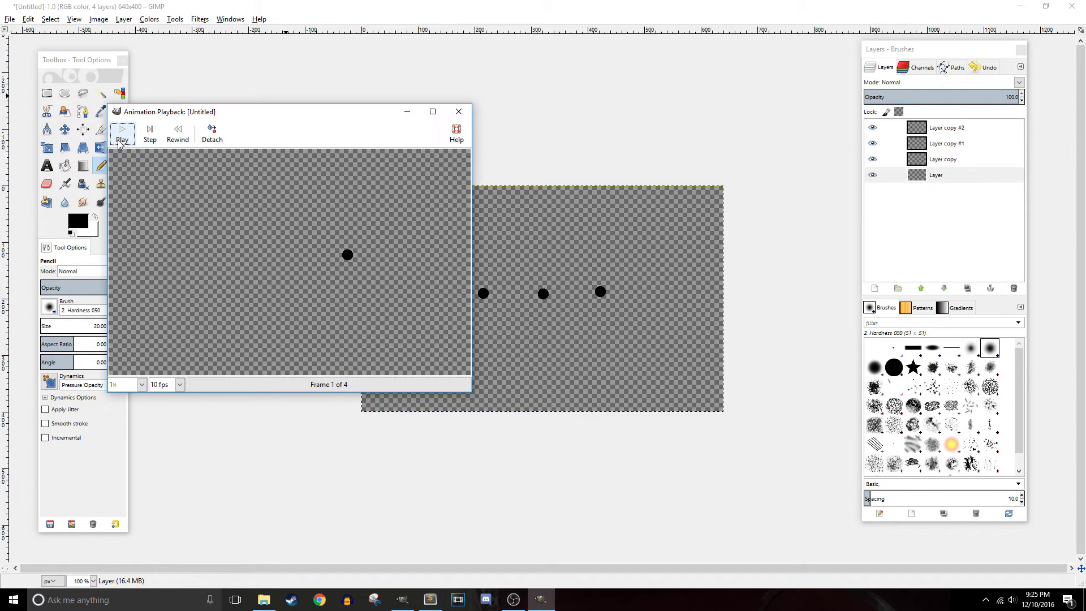
# Play the four-frame dot animation, then close the playback preview
pyautogui.click(120, 141)
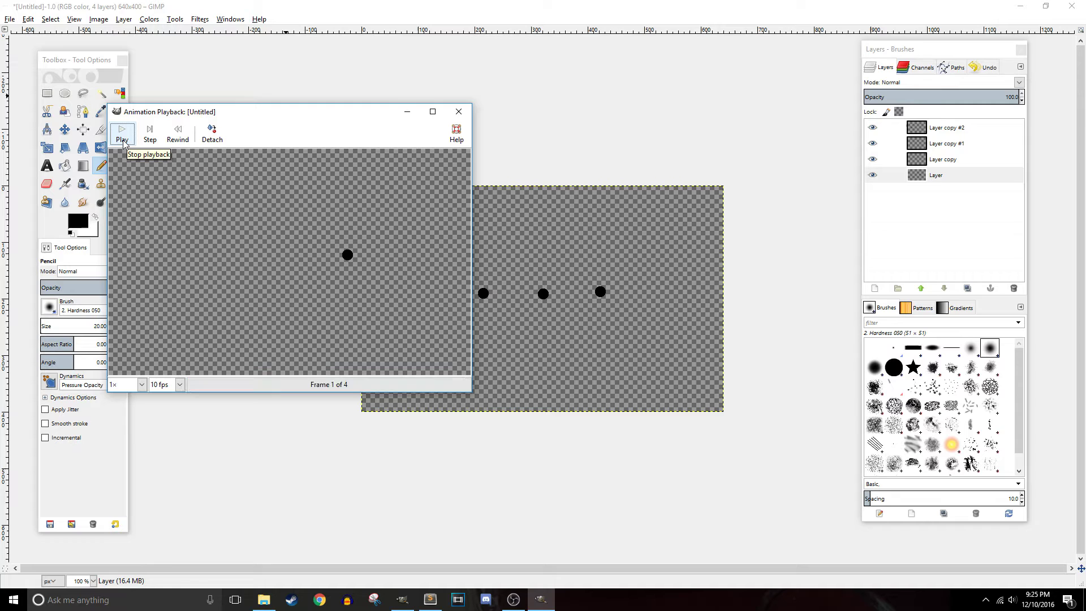
pyautogui.click(459, 112)
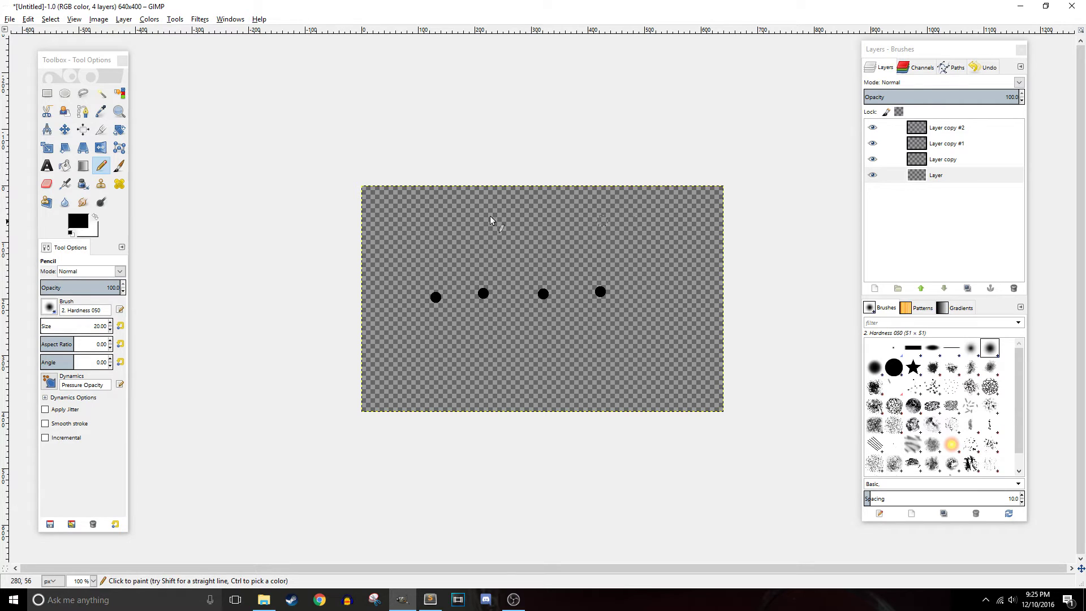
pyautogui.click(65, 165)
pyautogui.click(96, 217)
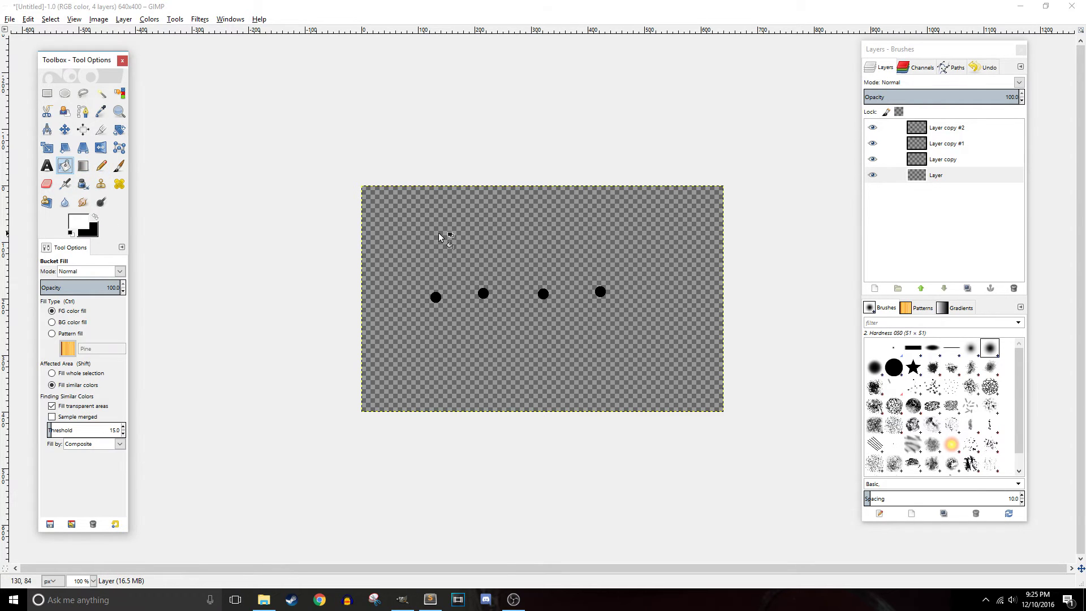
pyautogui.click(444, 236)
pyautogui.click(883, 159)
pyautogui.click(607, 230)
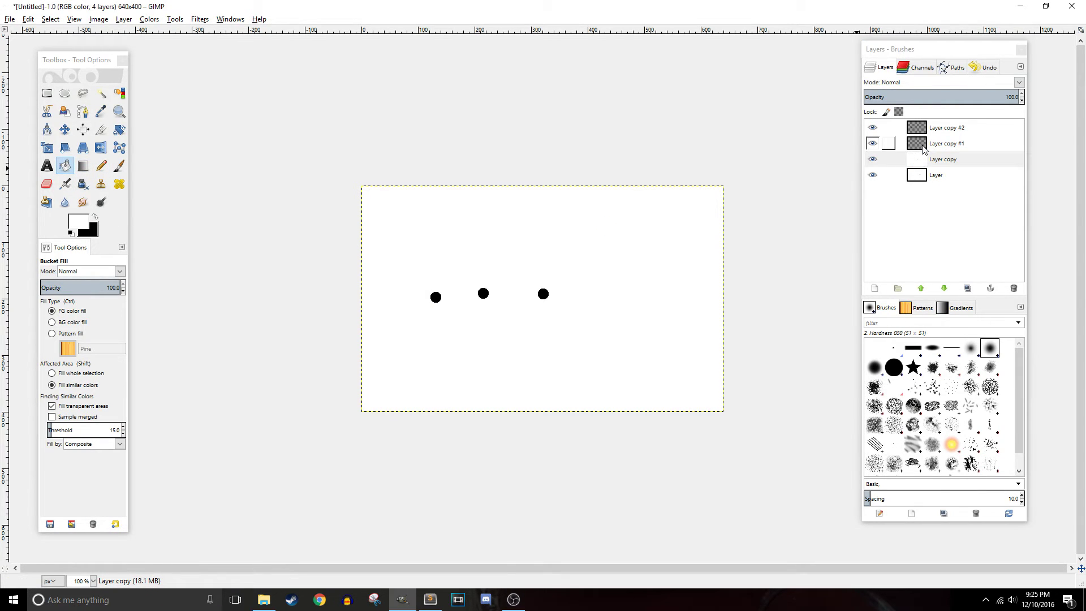
pyautogui.click(951, 143)
pyautogui.click(607, 211)
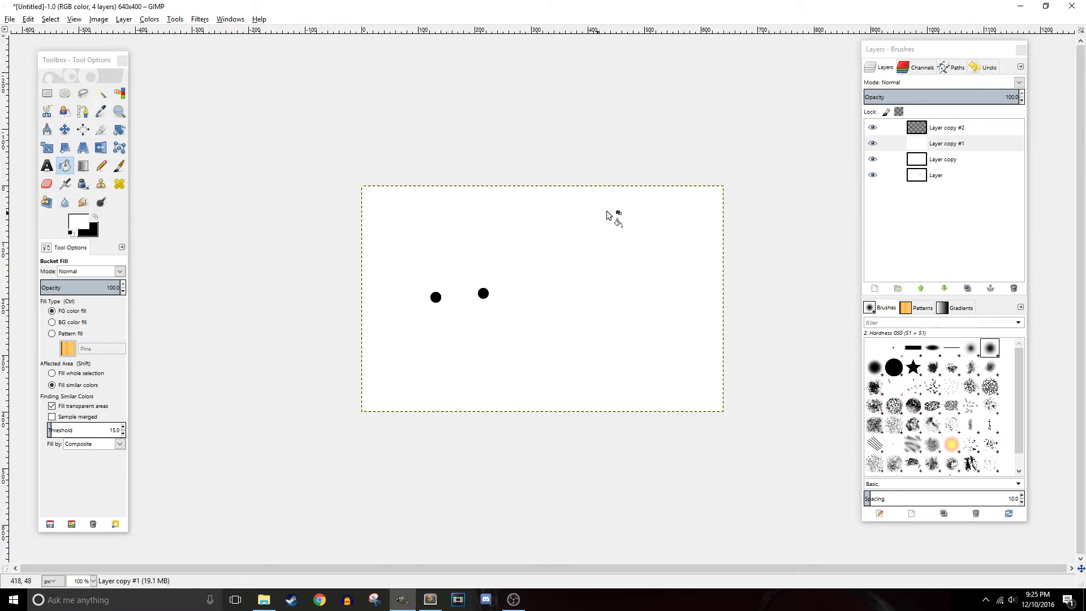
pyautogui.click(937, 129)
pyautogui.click(648, 232)
pyautogui.click(199, 19)
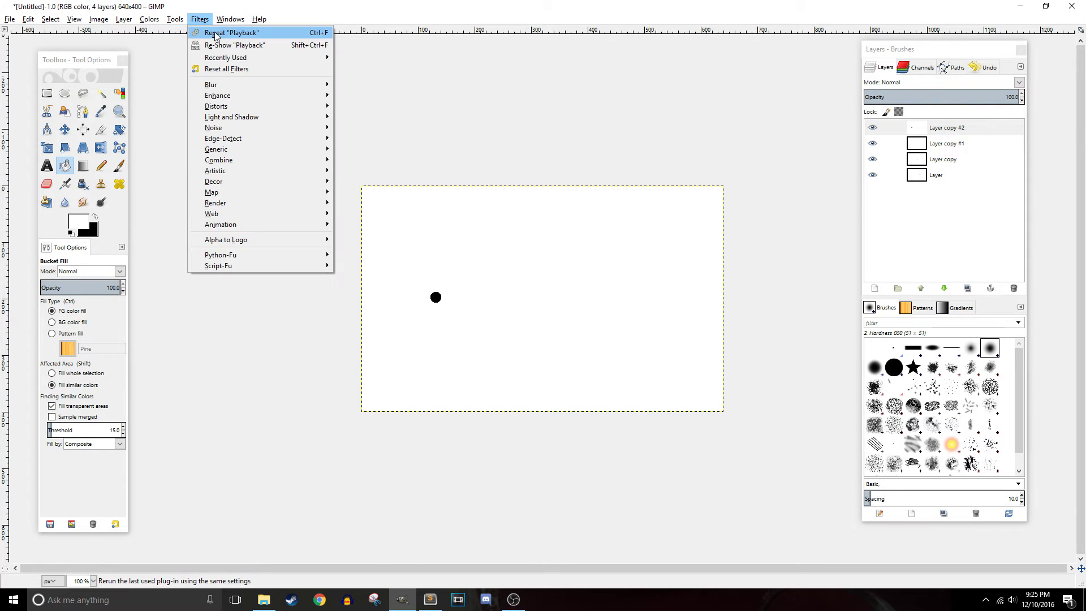
pyautogui.click(214, 29)
pyautogui.click(141, 153)
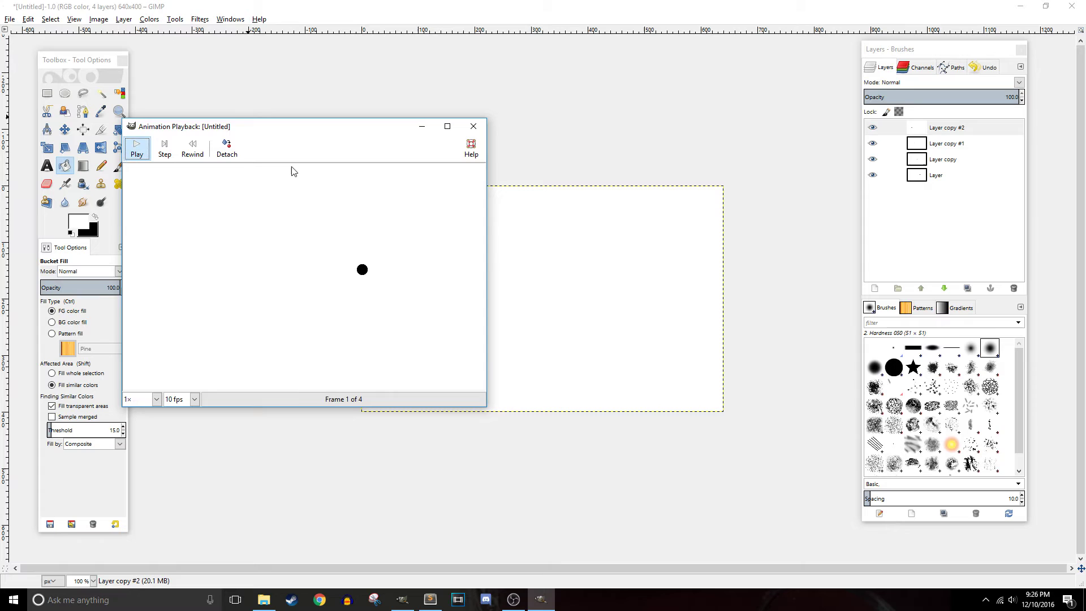
pyautogui.click(479, 132)
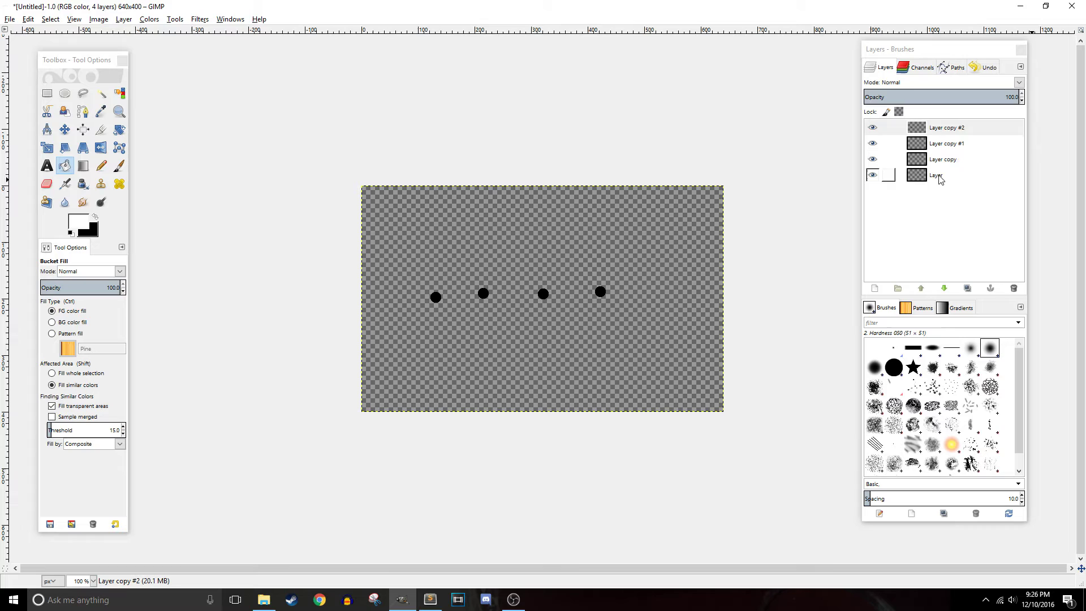
# Append '(replace)' to the bottom layer's name, making it Layer (replace)
pyautogui.doubleClick(961, 174)
pyautogui.click(961, 175)
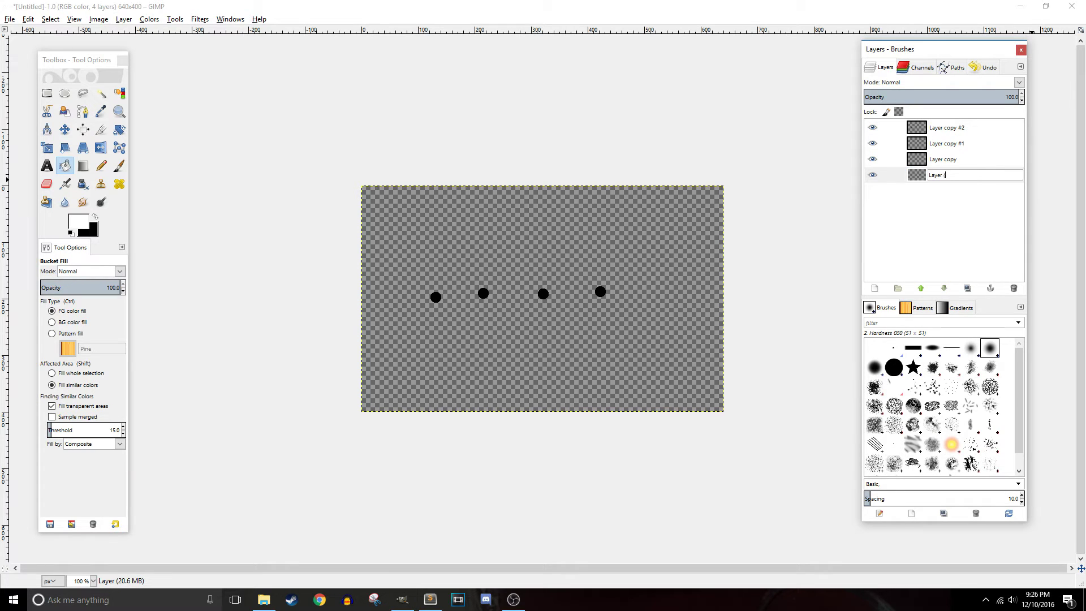
pyautogui.write('(replace)')
pyautogui.press('Return')
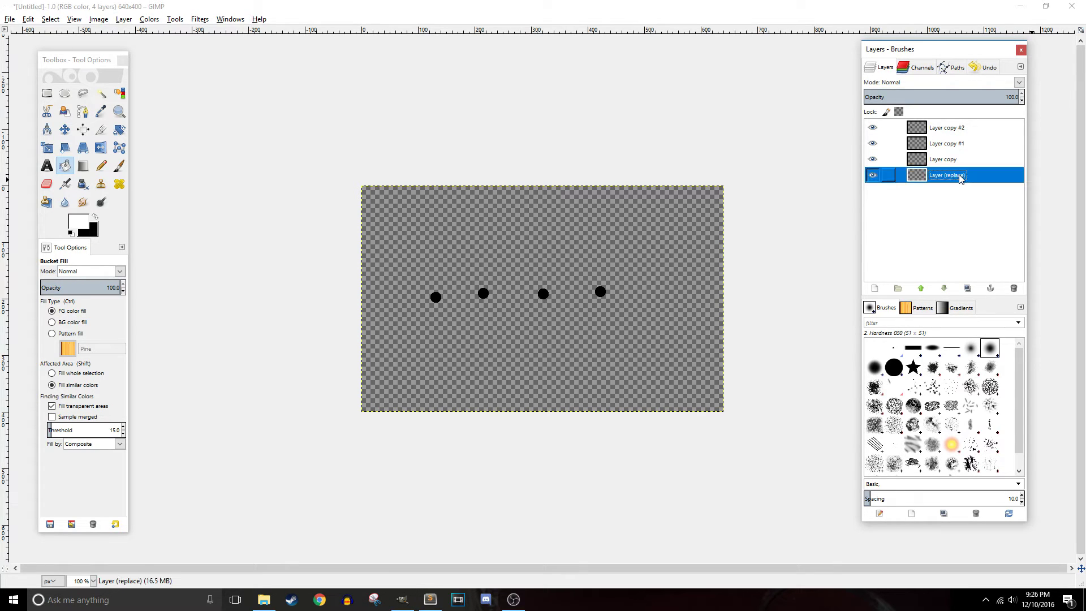
# Append '(replace)' to the names of Layer copy #1 and Layer copy #2
pyautogui.click(973, 161)
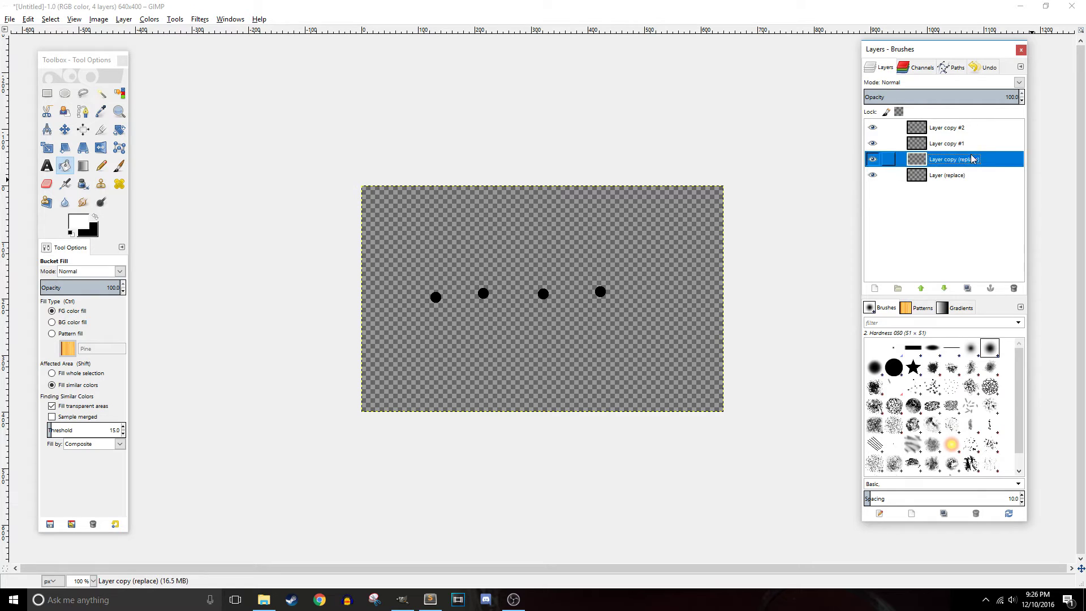
pyautogui.doubleClick(971, 143)
pyautogui.click(972, 144)
pyautogui.write('(r')
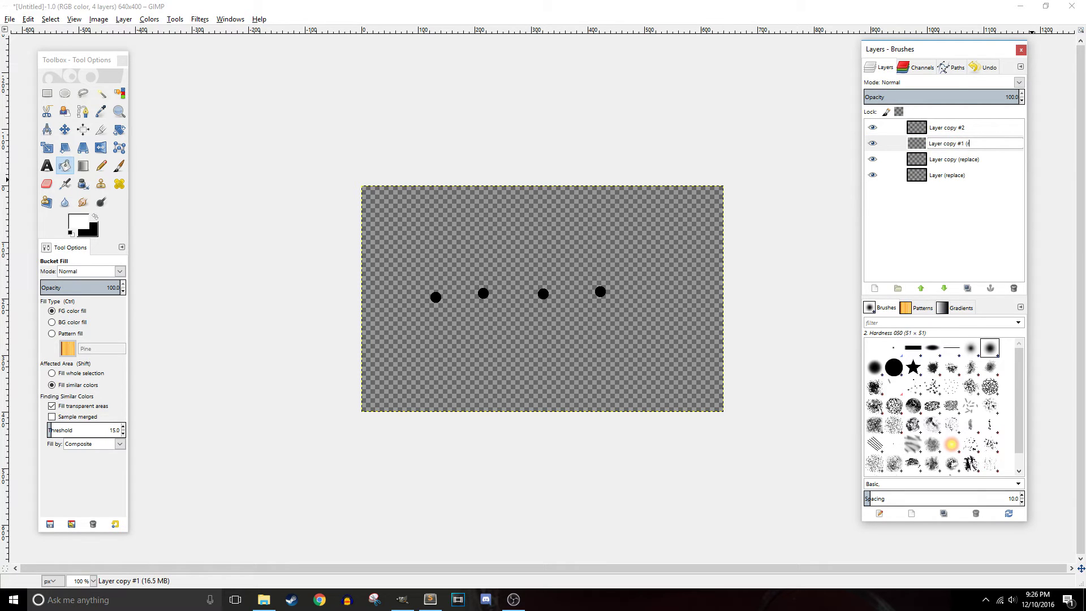
pyautogui.write('eplace')
pyautogui.press('Return')
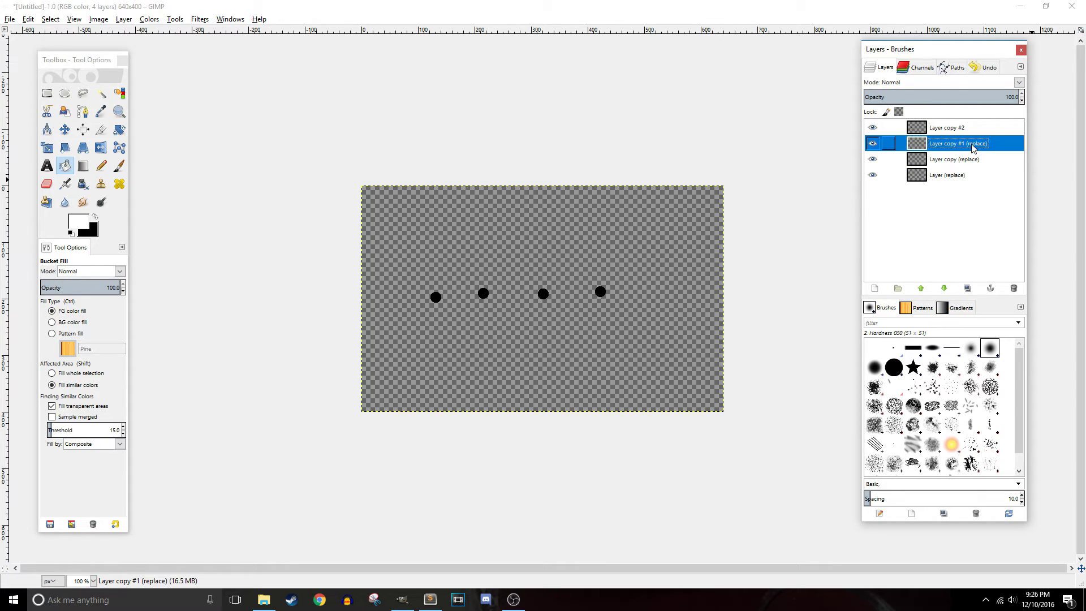
pyautogui.click(988, 127)
pyautogui.doubleClick(988, 127)
pyautogui.click(988, 125)
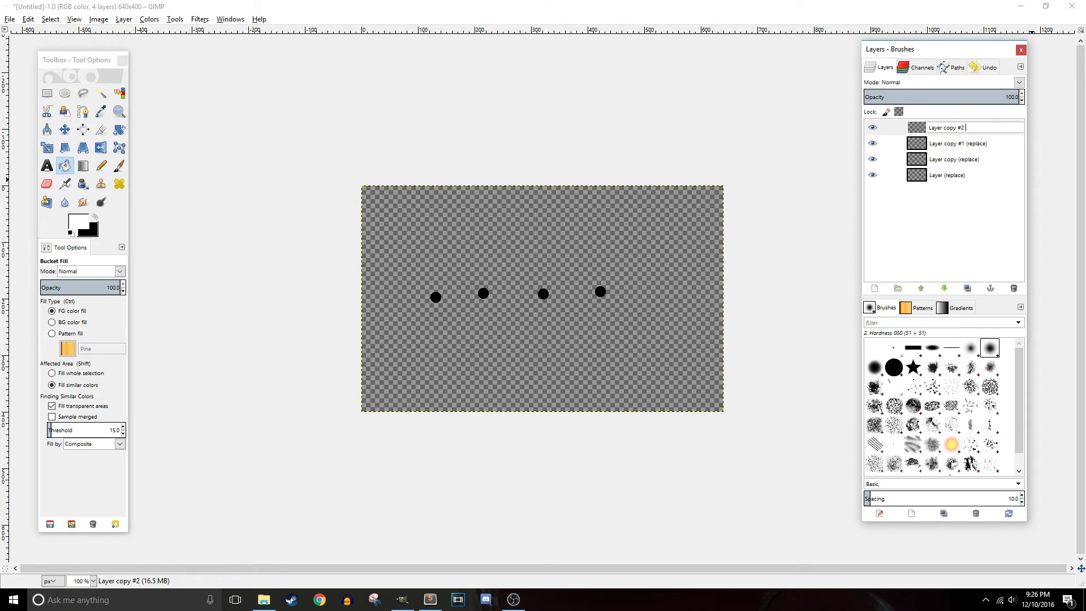
pyautogui.write('(replace)')
pyautogui.press('Return')
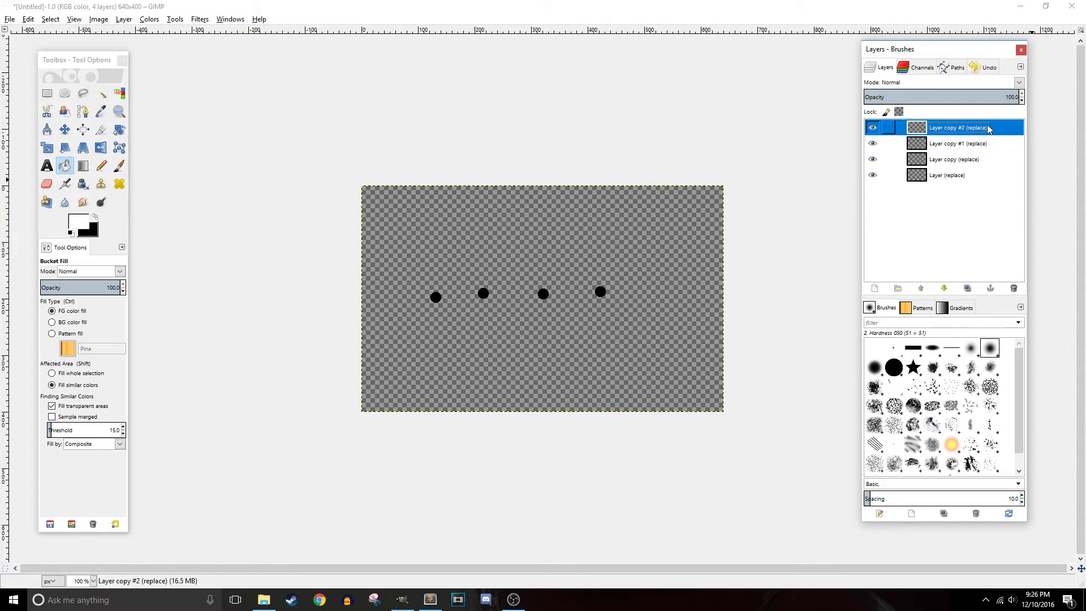
# Rerun the Playback filter, play the four-frame animation, and close the preview
pyautogui.click(200, 18)
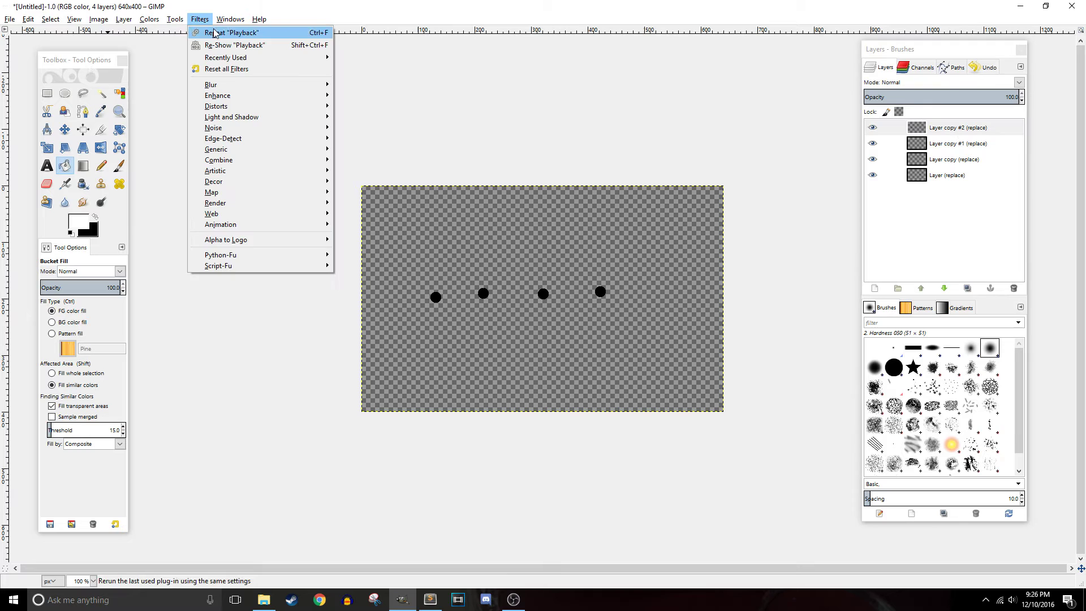
pyautogui.click(214, 32)
pyautogui.click(161, 174)
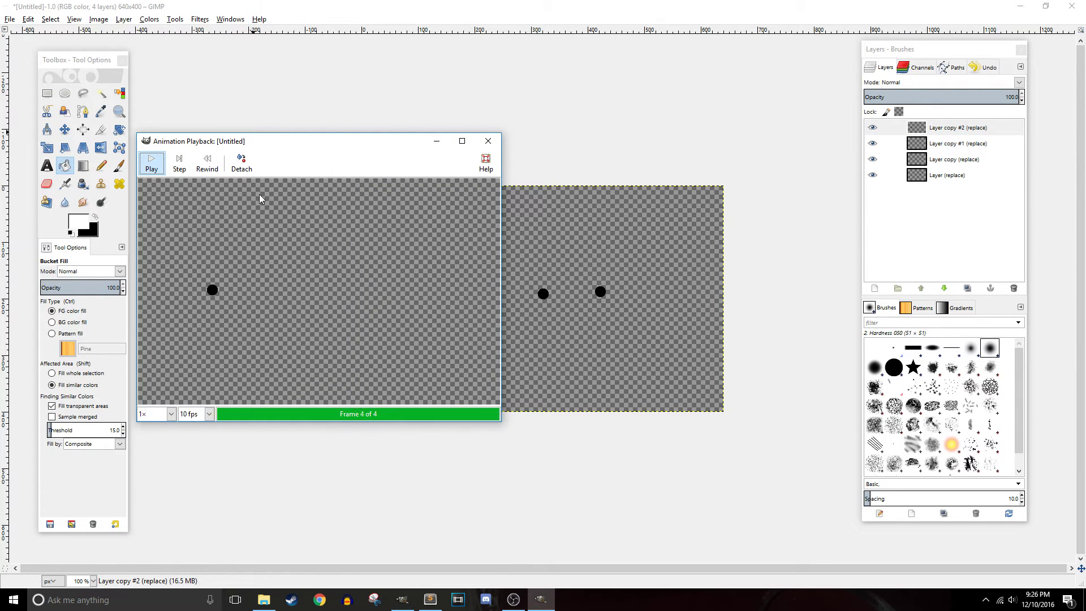
pyautogui.click(488, 141)
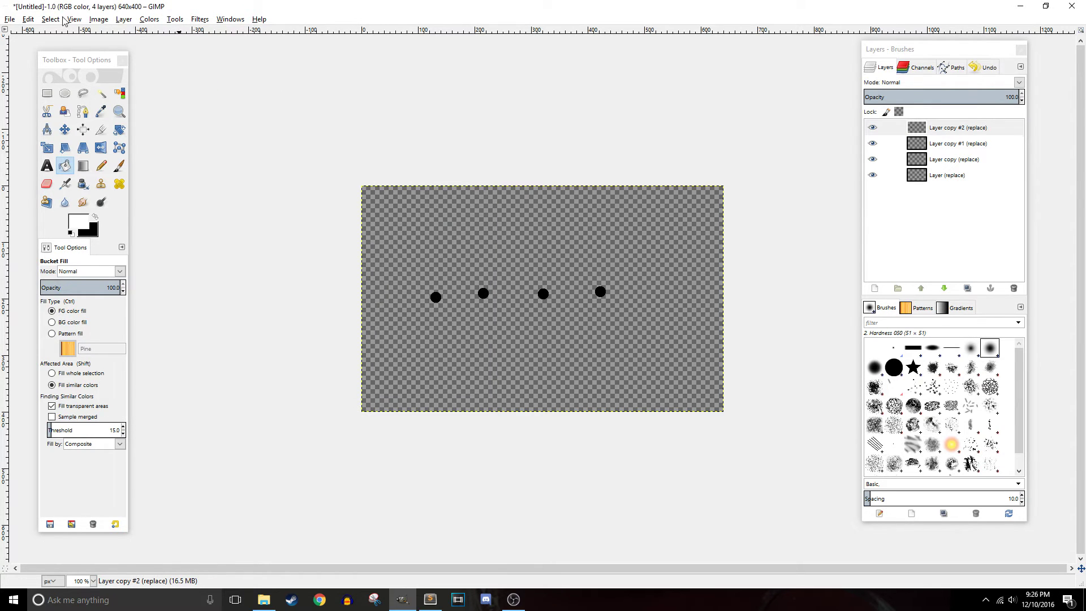
# Export the image as a GIF file named test.gif
pyautogui.click(9, 19)
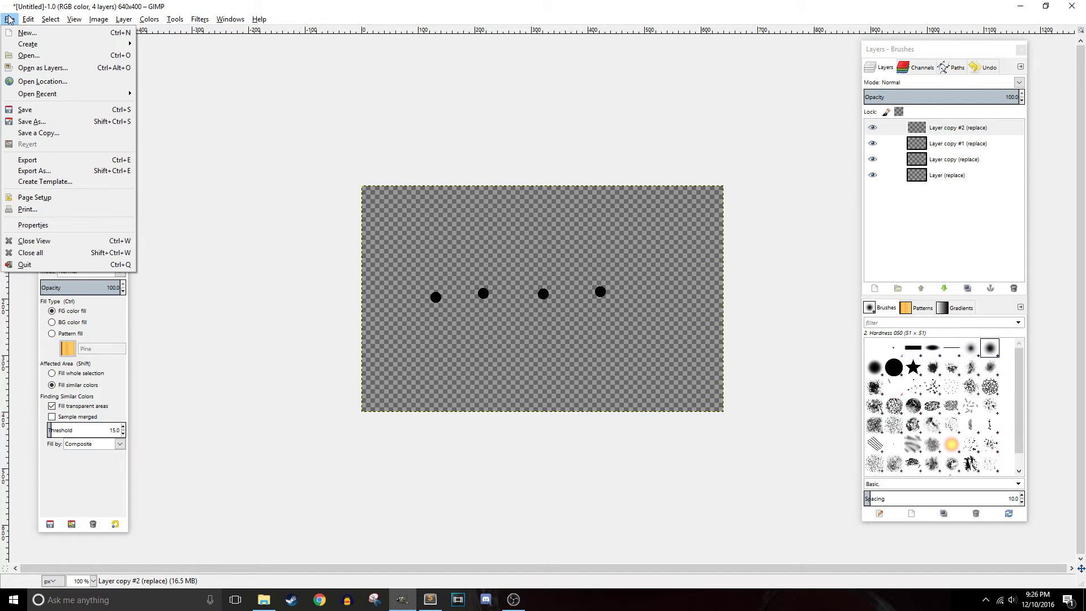
pyautogui.click(54, 162)
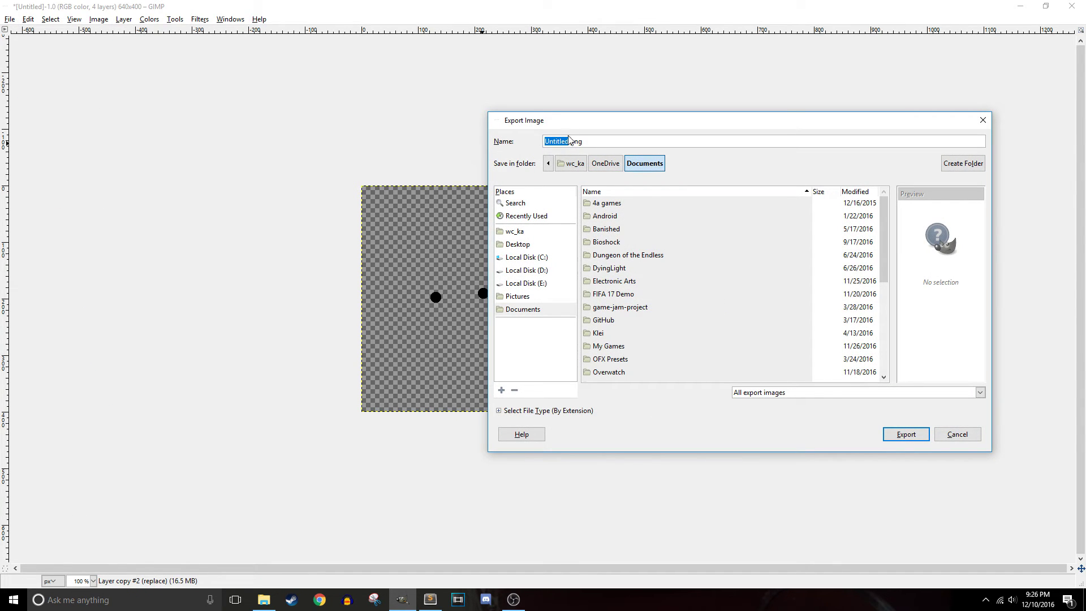
pyautogui.click(830, 395)
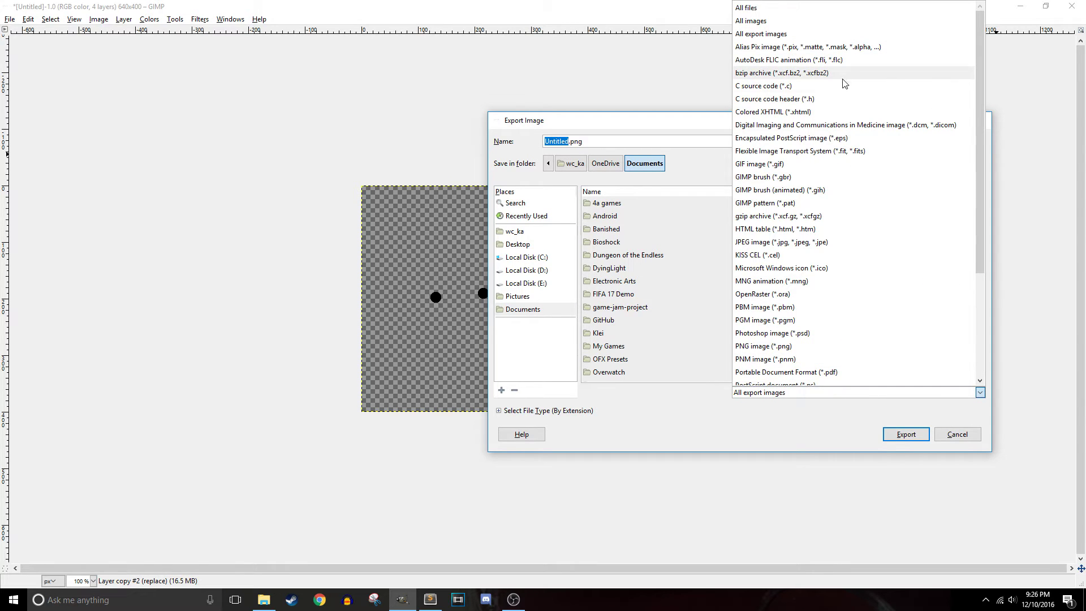
pyautogui.click(841, 165)
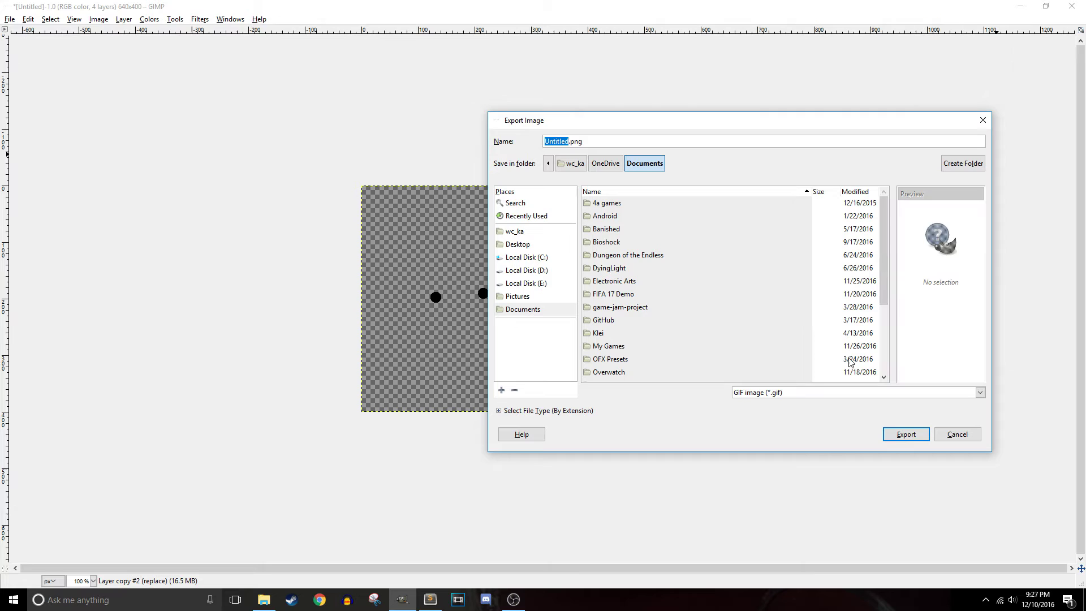
pyautogui.doubleClick(581, 143)
pyautogui.hotkey('ctrl', 'a')
pyautogui.write('test.gif')
pyautogui.press('Return')
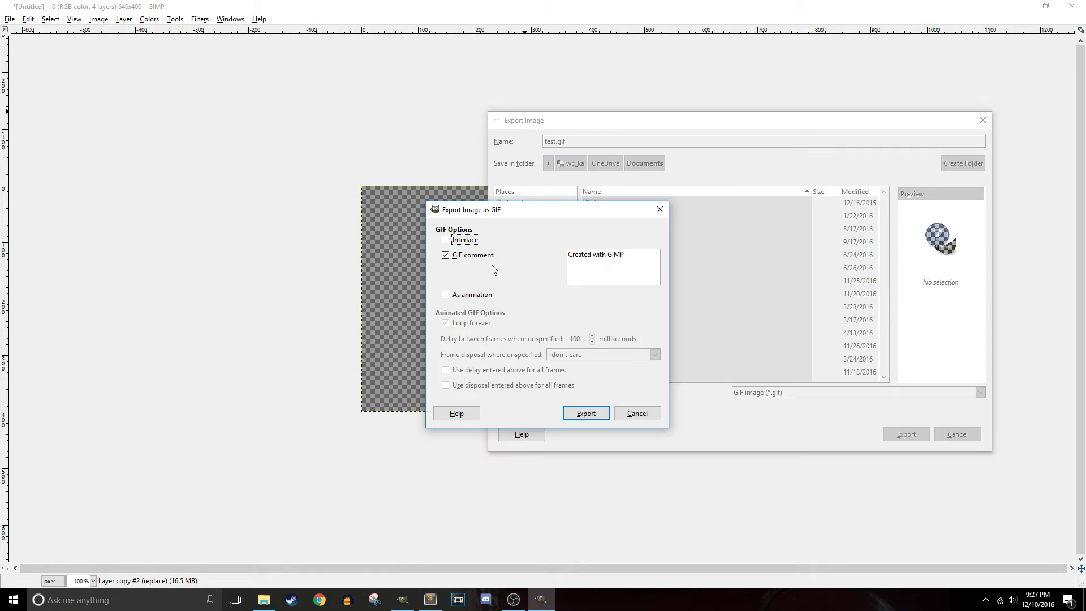
# Export it as an animation with frame disposal set to one frame per layer (replace)
pyautogui.click(456, 297)
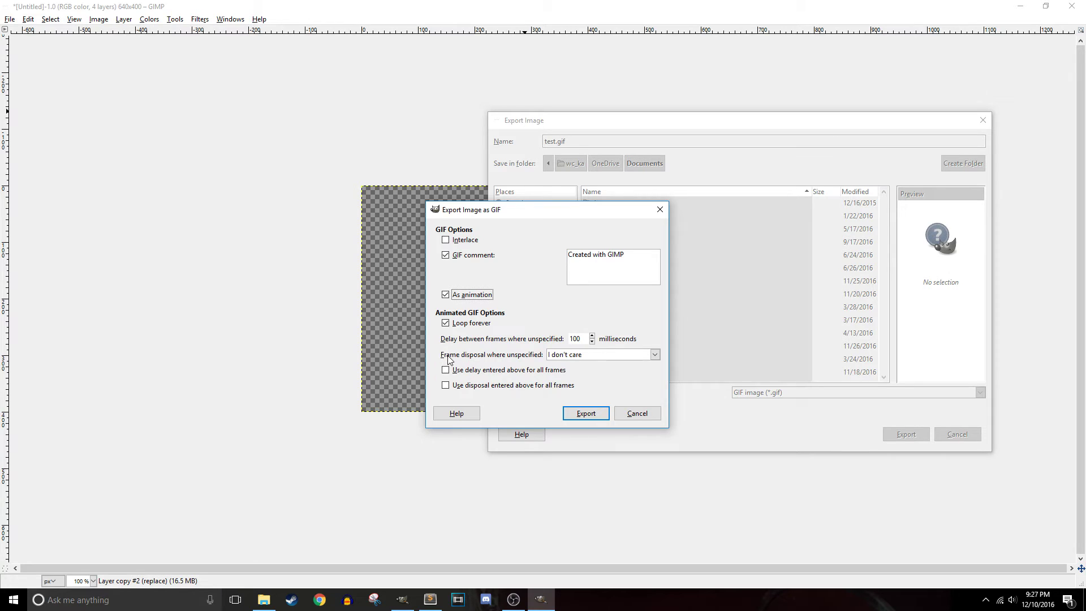
pyautogui.click(584, 358)
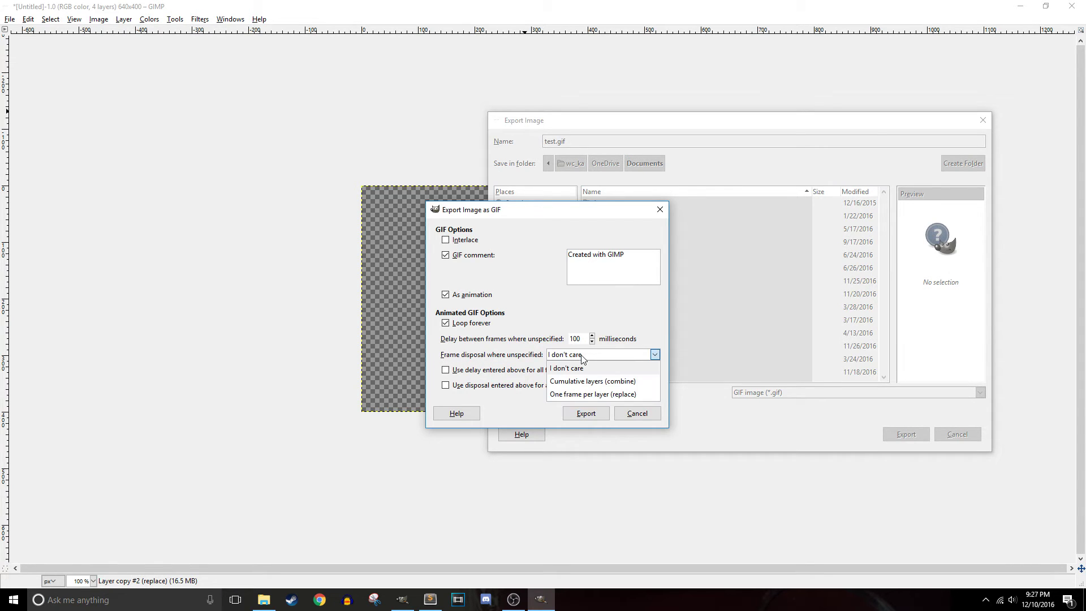
pyautogui.click(584, 396)
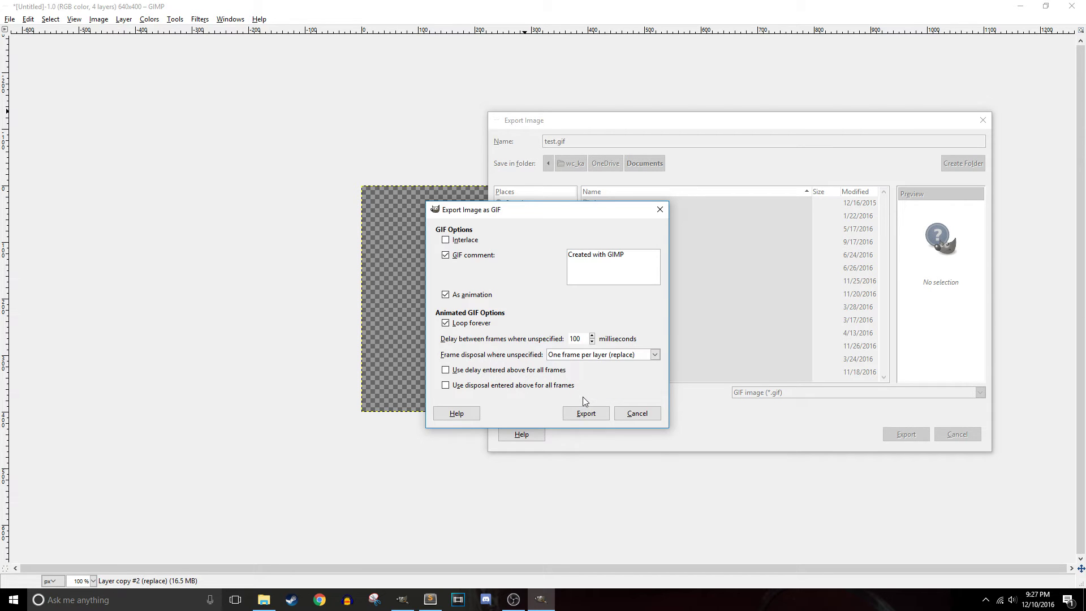
pyautogui.click(585, 413)
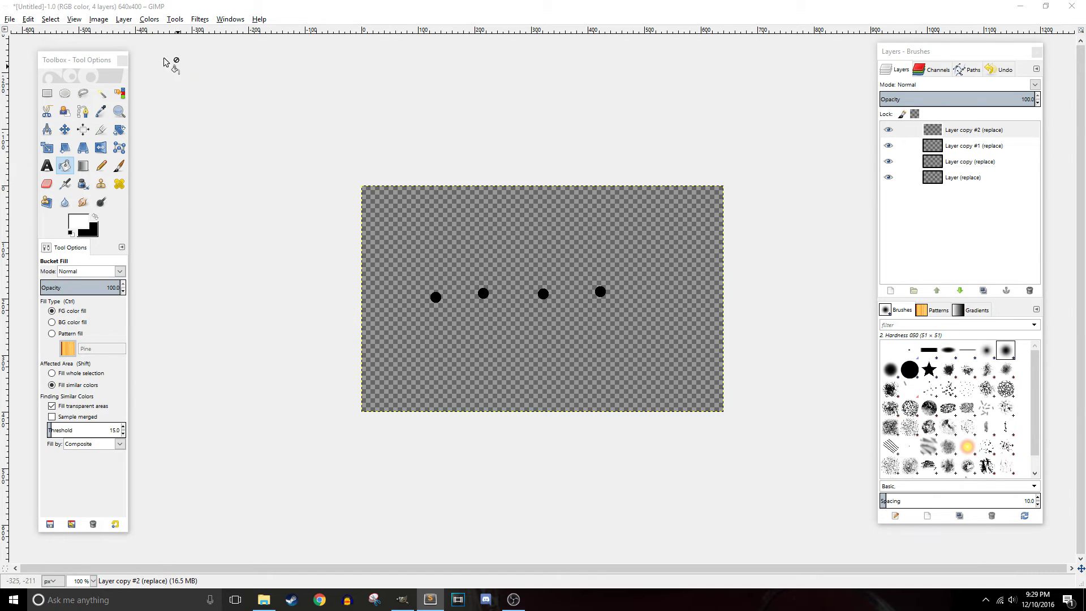
# Bucket-fill each of the four layers white, from the top layer down to Layer (replace)
pyautogui.click(63, 169)
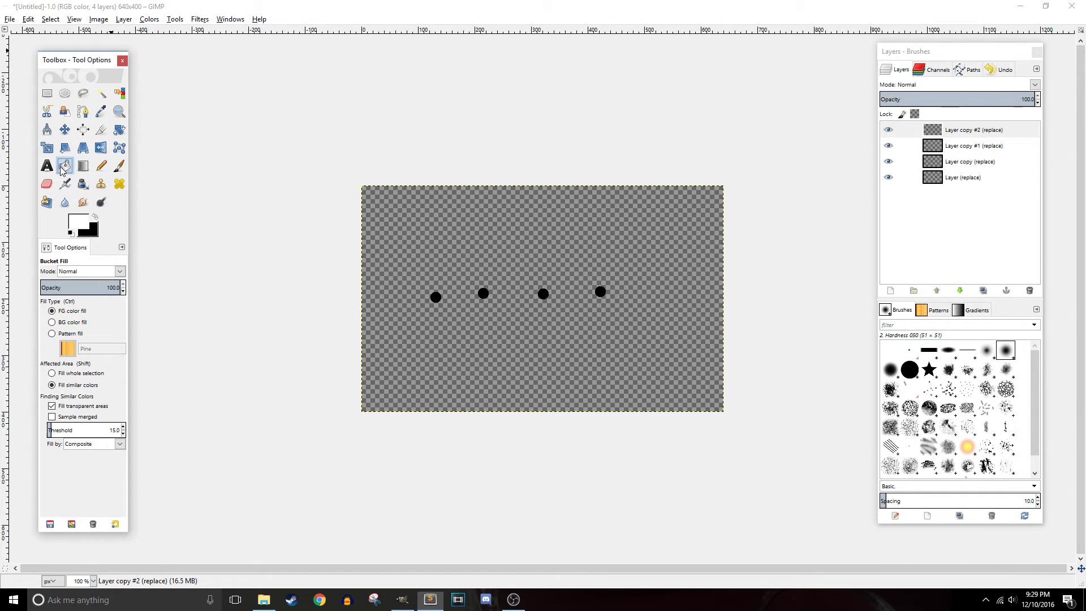
pyautogui.click(492, 223)
pyautogui.click(973, 146)
pyautogui.click(685, 207)
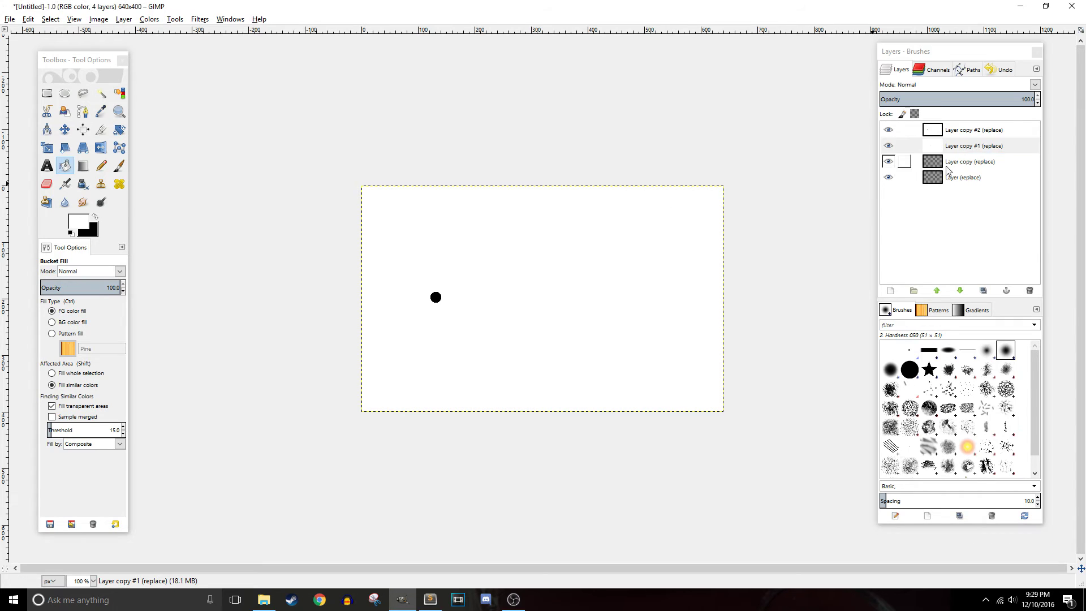
pyautogui.click(970, 162)
pyautogui.click(609, 215)
pyautogui.click(963, 177)
pyautogui.click(700, 219)
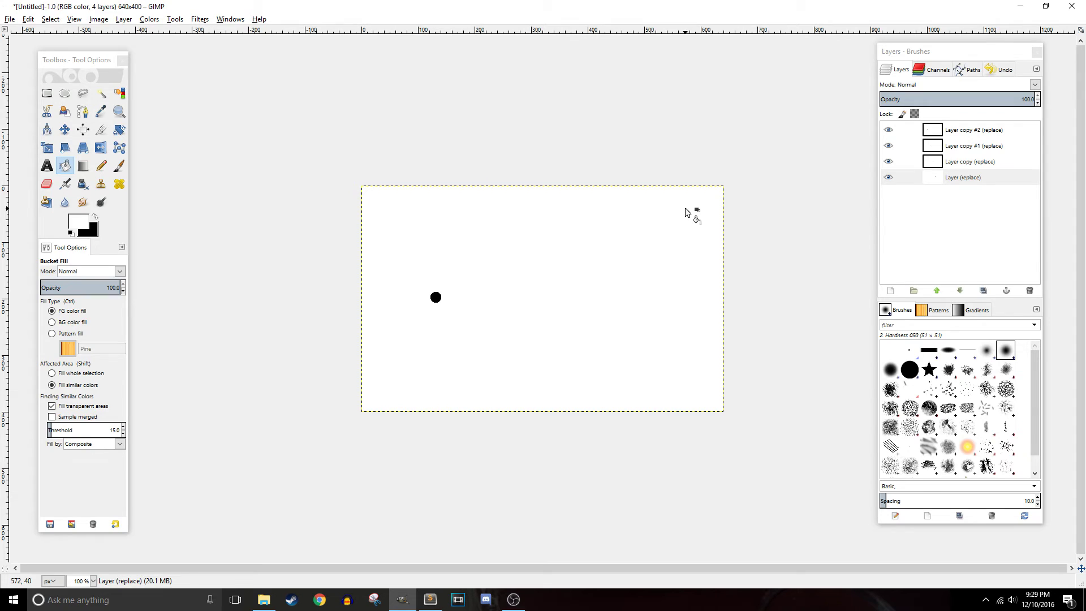
pyautogui.click(888, 131)
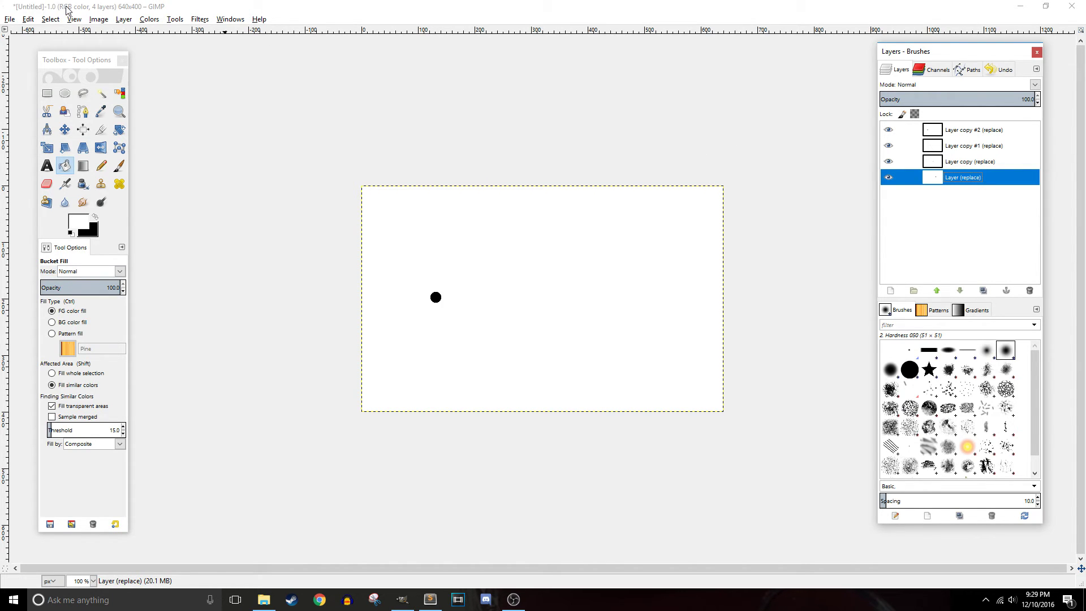
# Bind Shift+L to the Drawable > Visible action in Keyboard Shortcuts
pyautogui.click(29, 23)
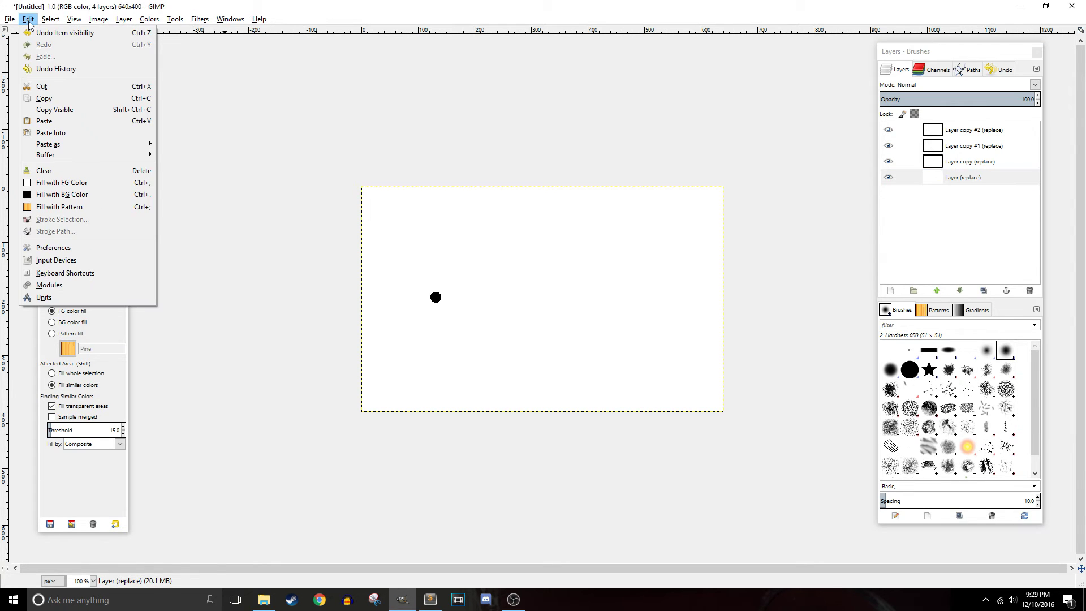
pyautogui.click(64, 275)
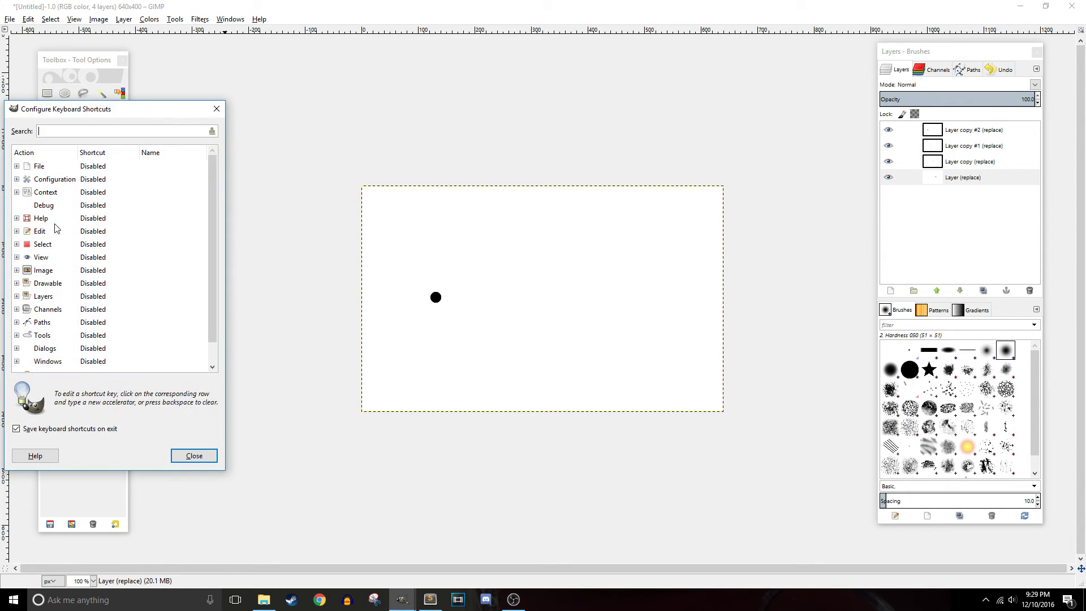
pyautogui.scroll(-1, 18, 264)
pyautogui.click(18, 262)
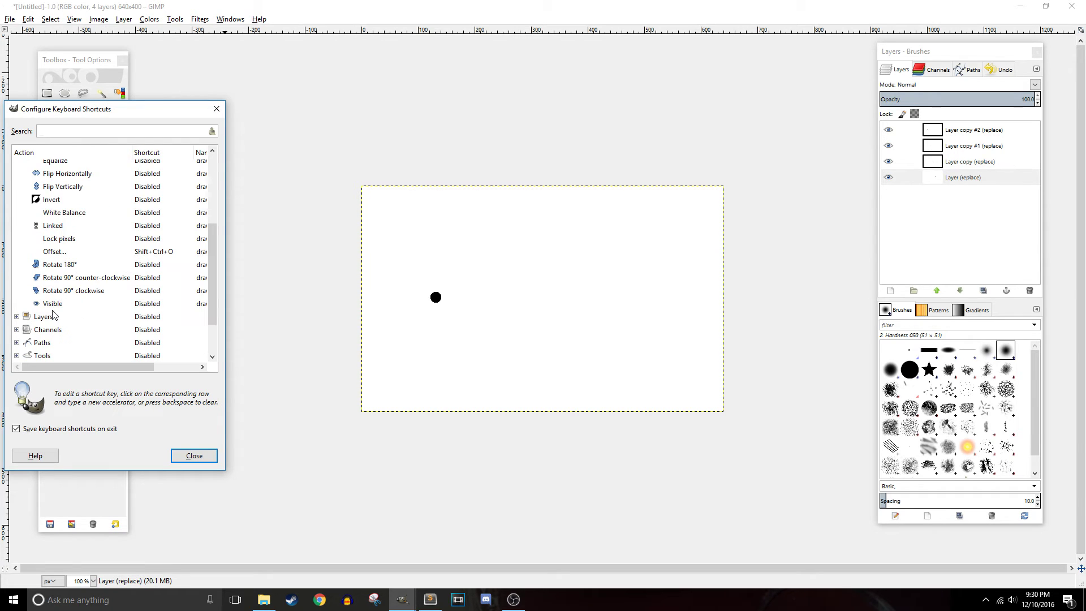
pyautogui.click(147, 305)
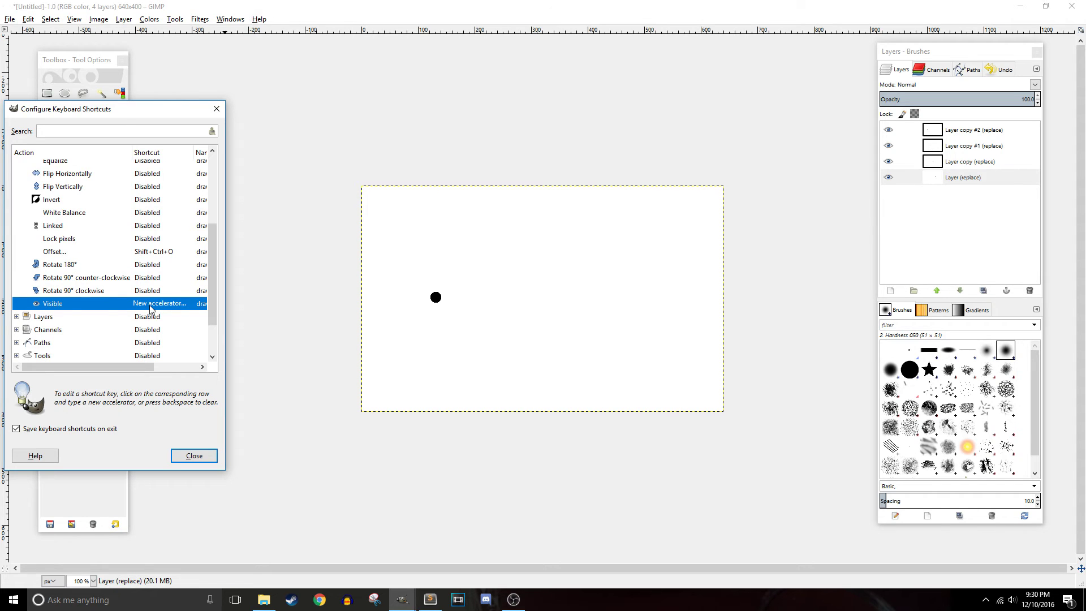
pyautogui.hotkey('shift', 'l')
pyautogui.click(194, 455)
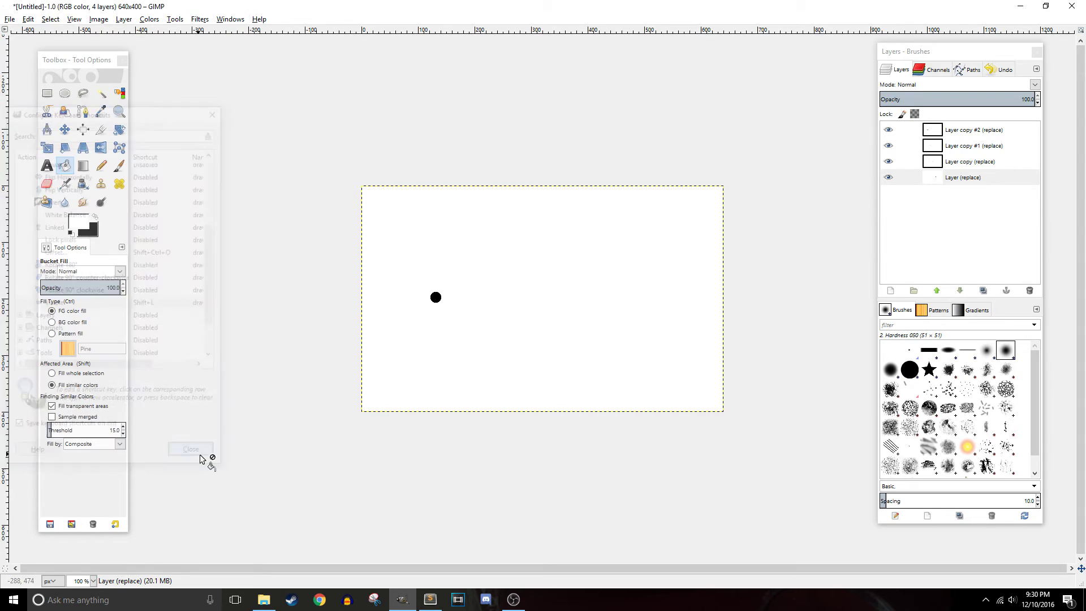
pyautogui.click(958, 148)
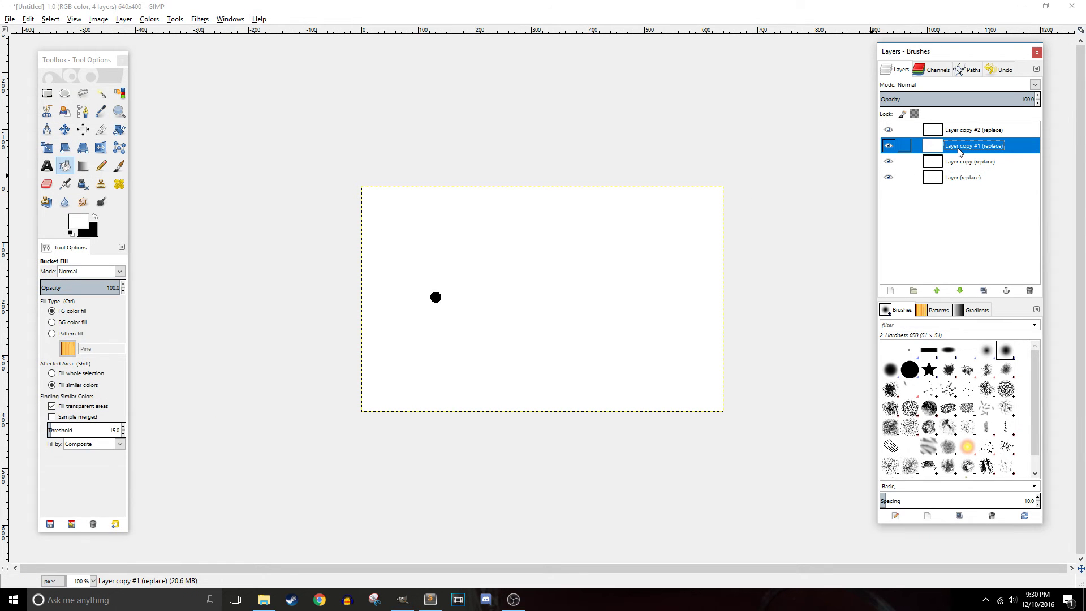
pyautogui.hotkey('shift', 'l')
pyautogui.press('pageup')
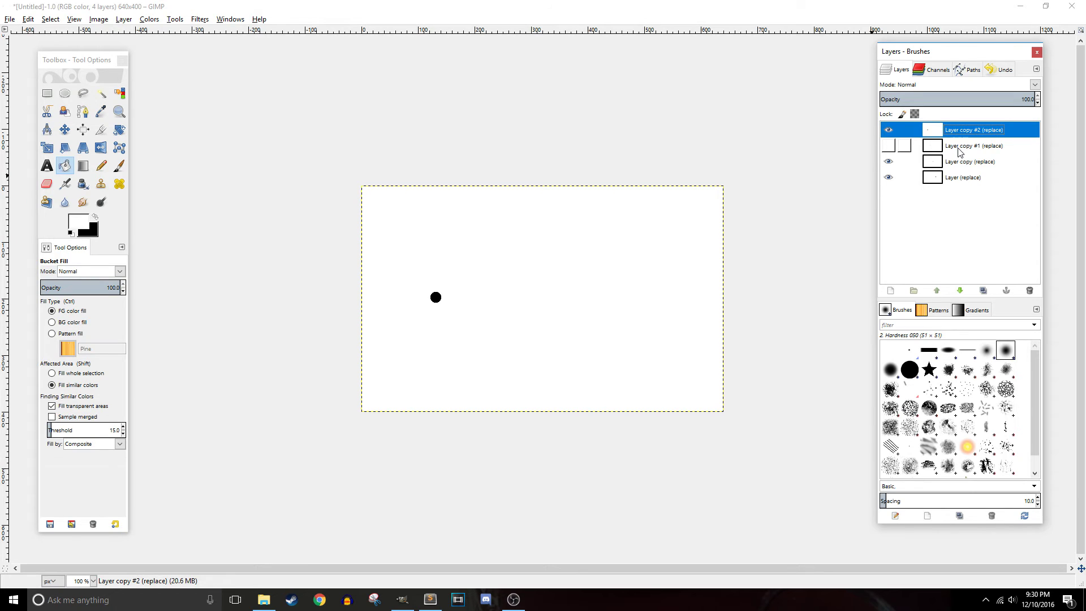
pyautogui.hotkey('shift', 'l')
pyautogui.press('pagedown')
pyautogui.press('pagedown')
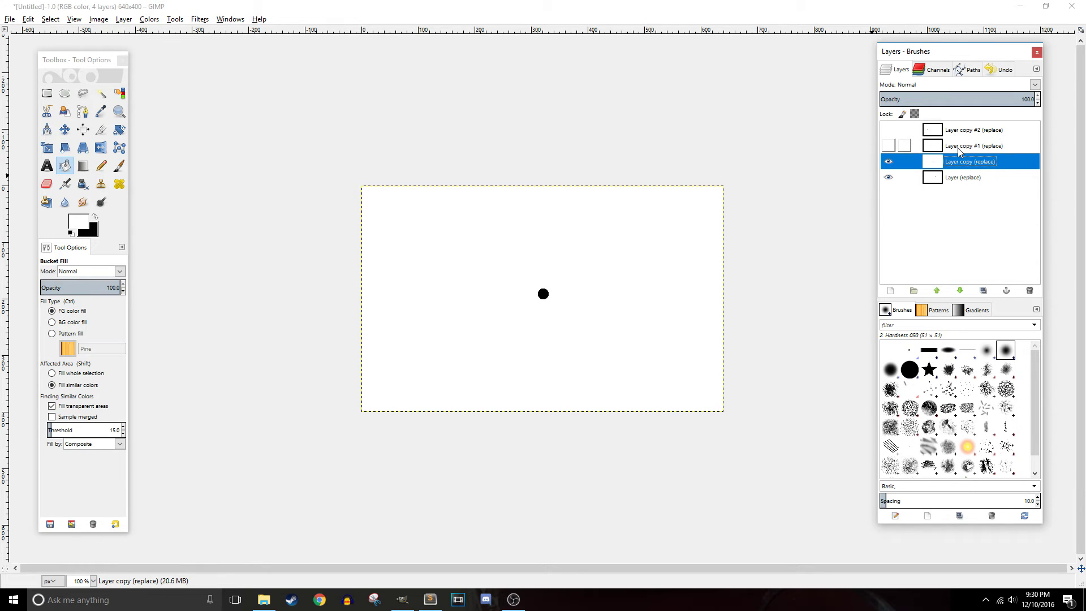
pyautogui.hotkey('shift', 'l')
pyautogui.hotkey('shift', 'l')
pyautogui.press('pageup')
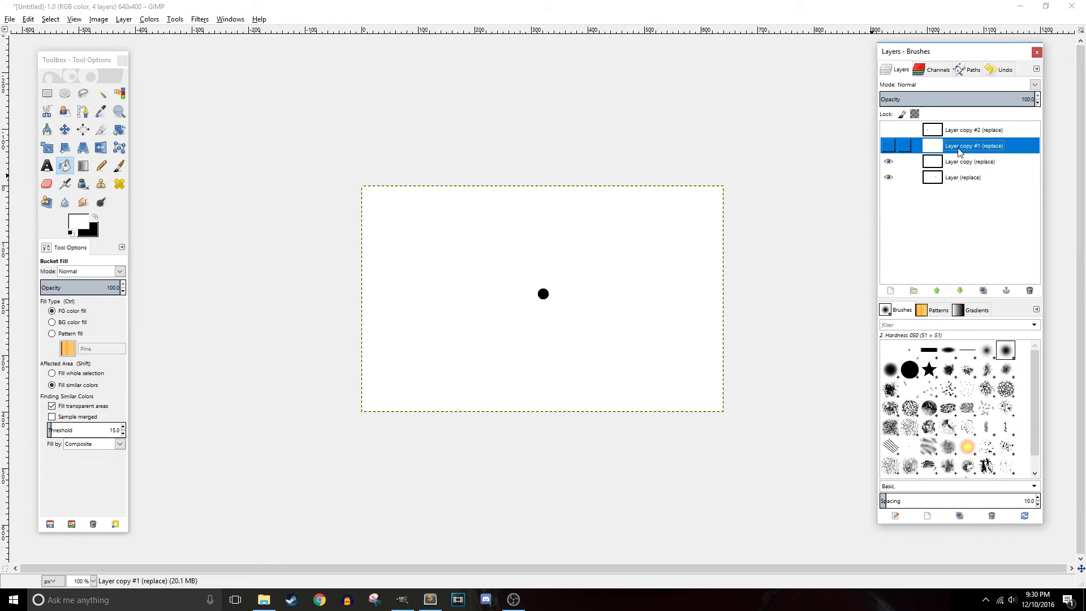
pyautogui.hotkey('shift', 'l')
pyautogui.press('pageup')
pyautogui.hotkey('shift', 'l')
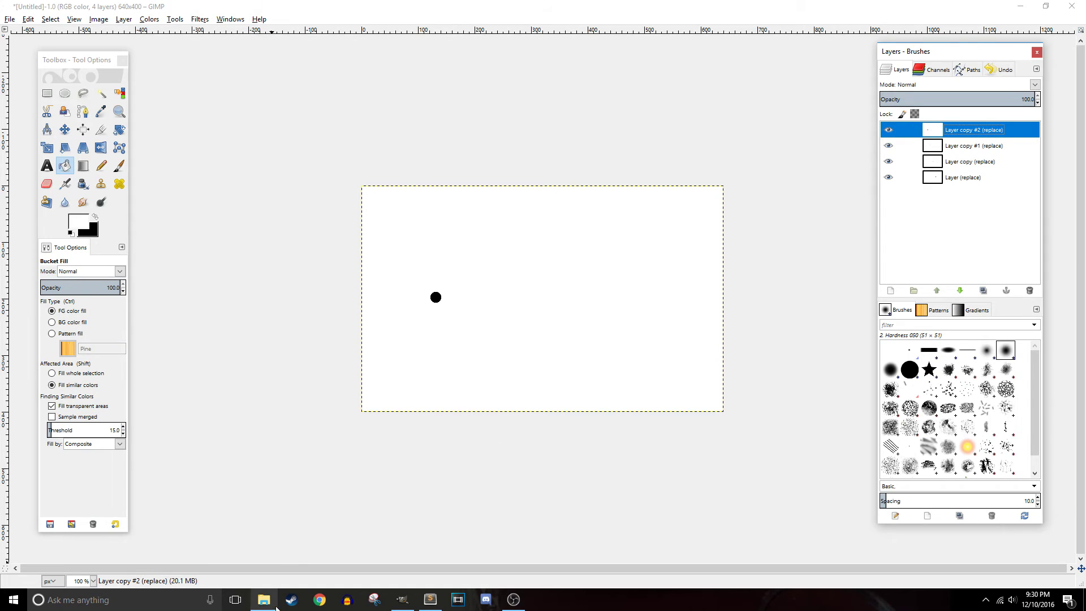
# Upload test.gif to CloudConvert's GIF-to-MP4 converter, convert it, and download test.mp4
pyautogui.click(312, 600)
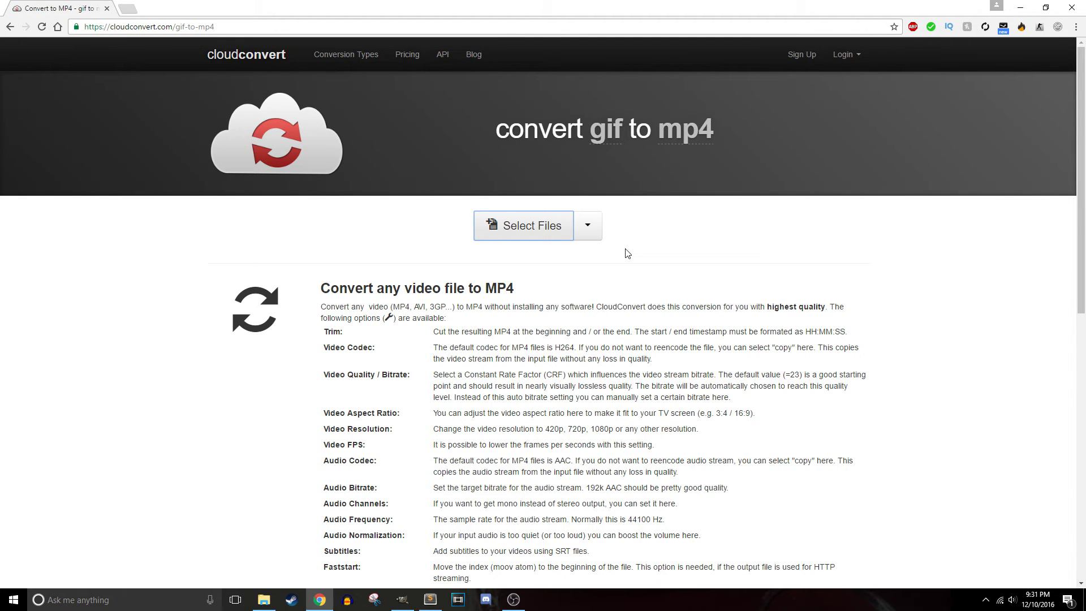
pyautogui.click(499, 238)
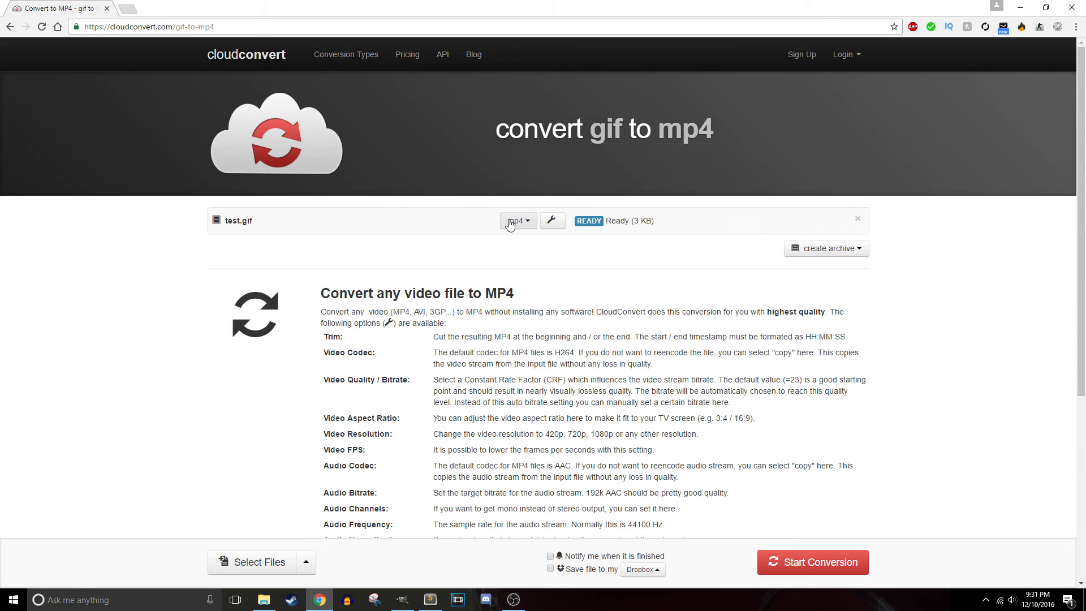
pyautogui.click(553, 222)
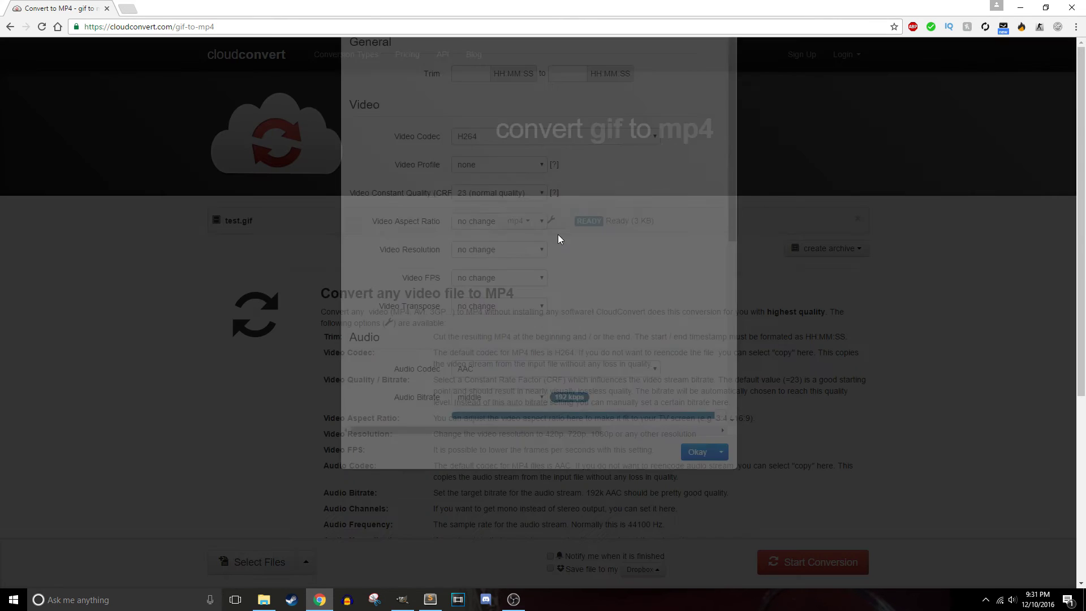
pyautogui.scroll(-1, 668, 436)
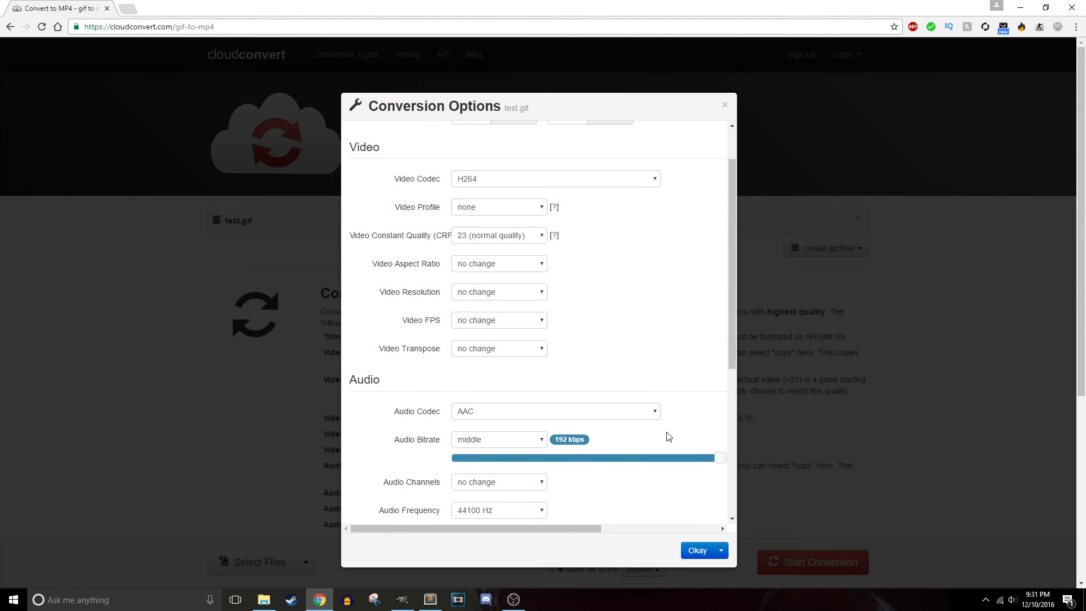
pyautogui.click(691, 553)
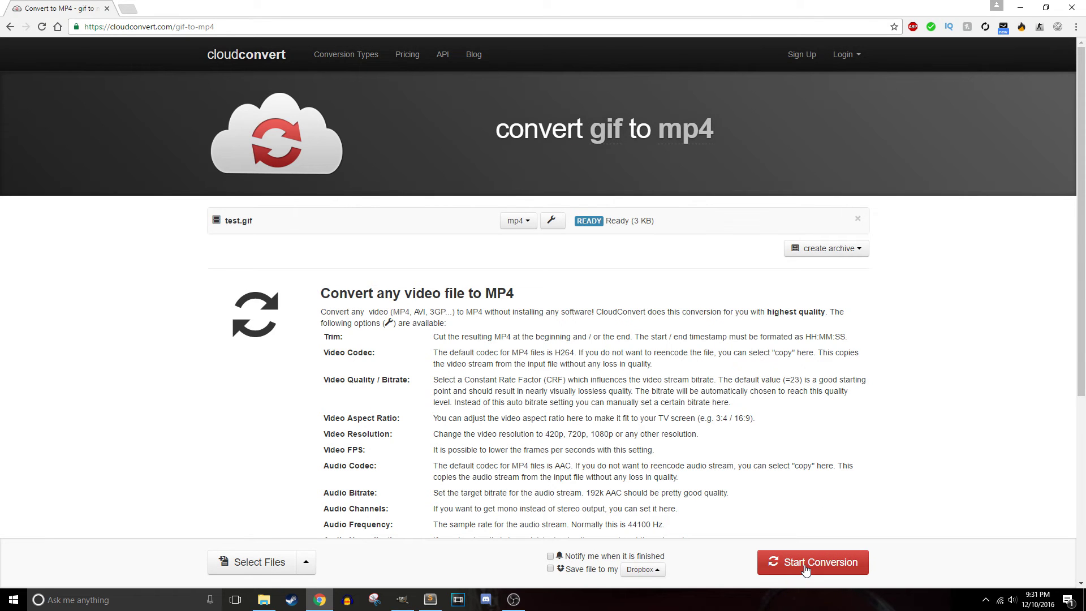
pyautogui.click(806, 566)
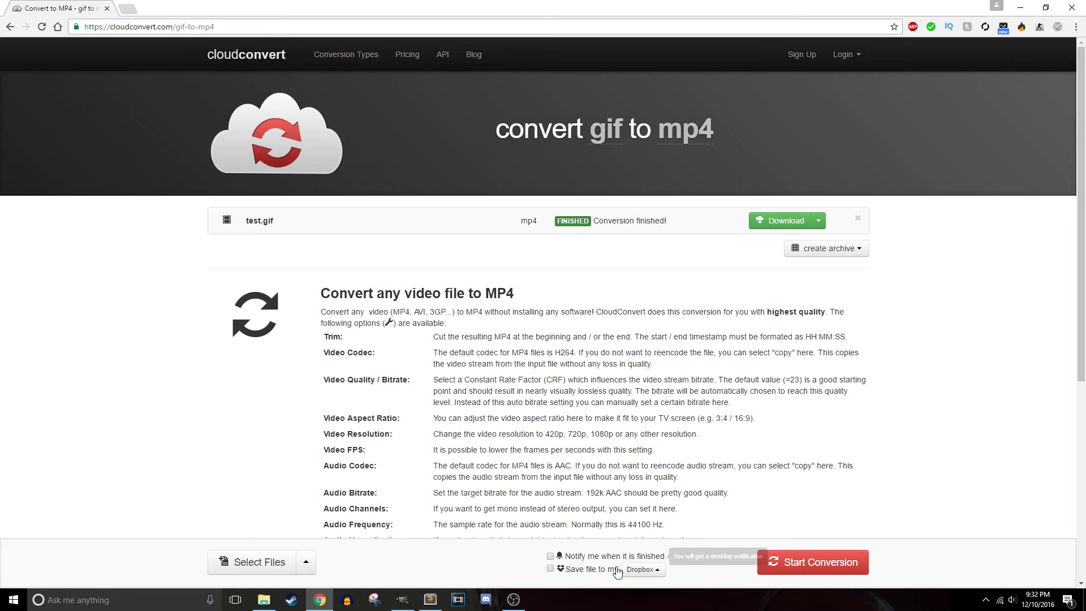
pyautogui.click(778, 223)
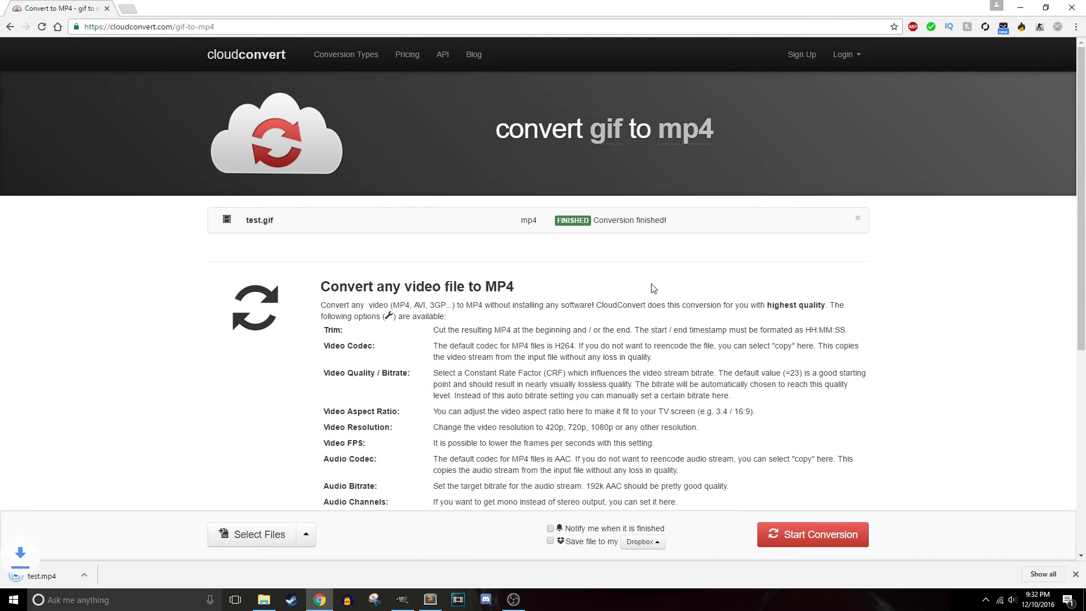
# Play the downloaded test.mp4 from the browser's download bar
pyautogui.click(78, 576)
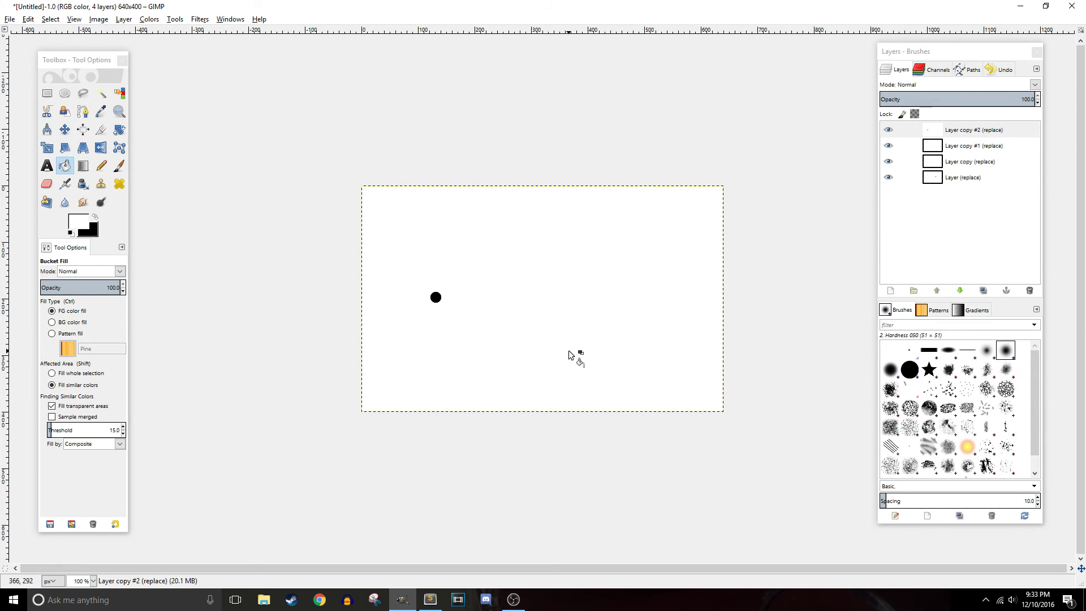
# Bring test.mp4 into Vegas Pro and place five back-to-back copies on the timeline
pyautogui.click(458, 599)
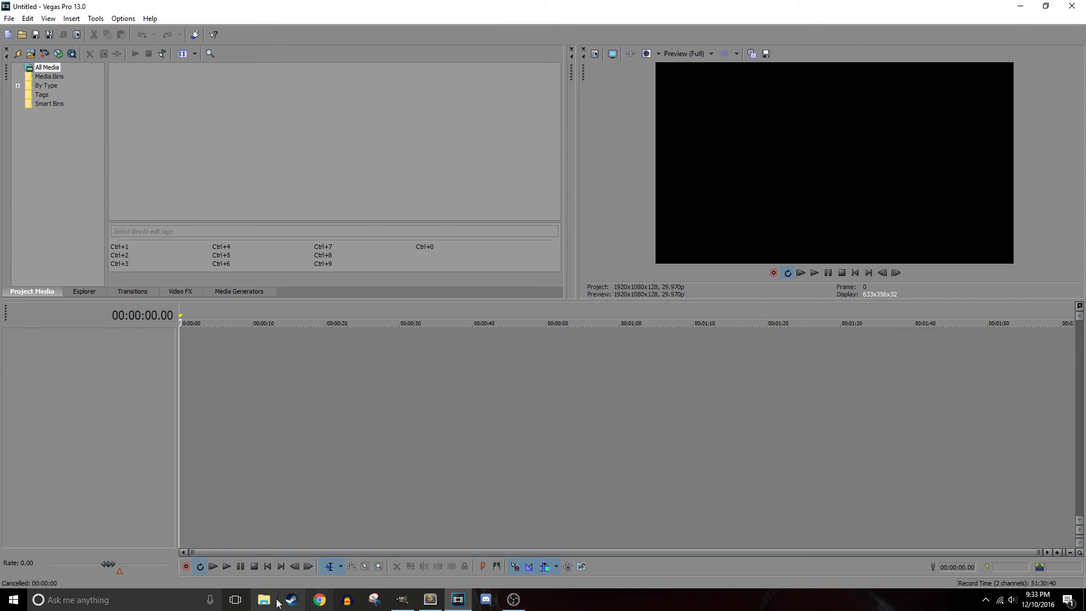
pyautogui.moveTo(320, 600); pyautogui.dragTo(208, 346)
pyautogui.moveTo(144, 101); pyautogui.dragTo(667, 355)
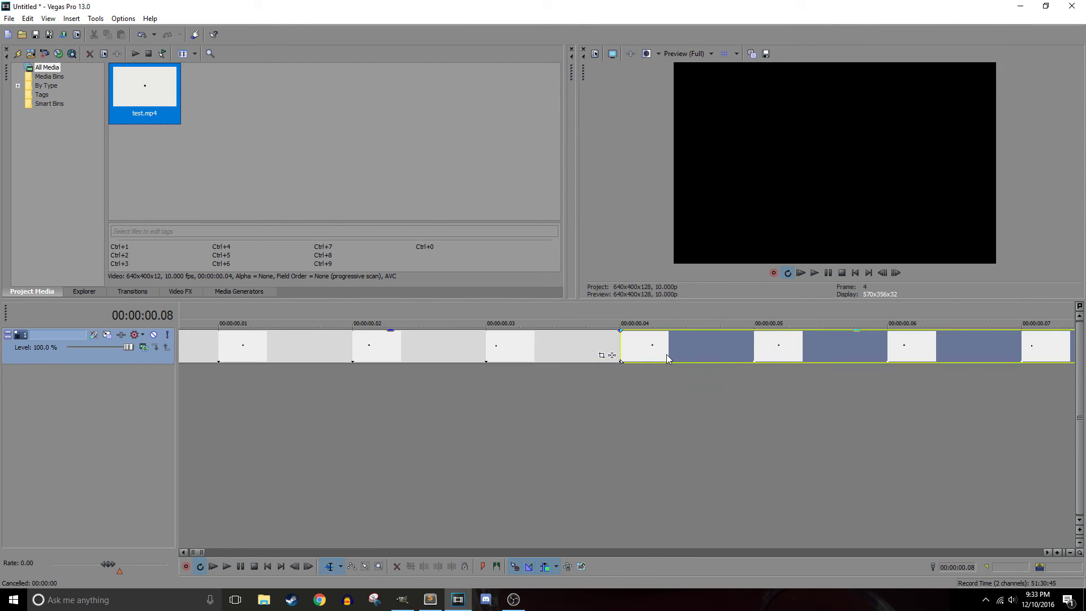
pyautogui.scroll(-3, 666, 355)
pyautogui.moveTo(167, 110); pyautogui.dragTo(316, 341)
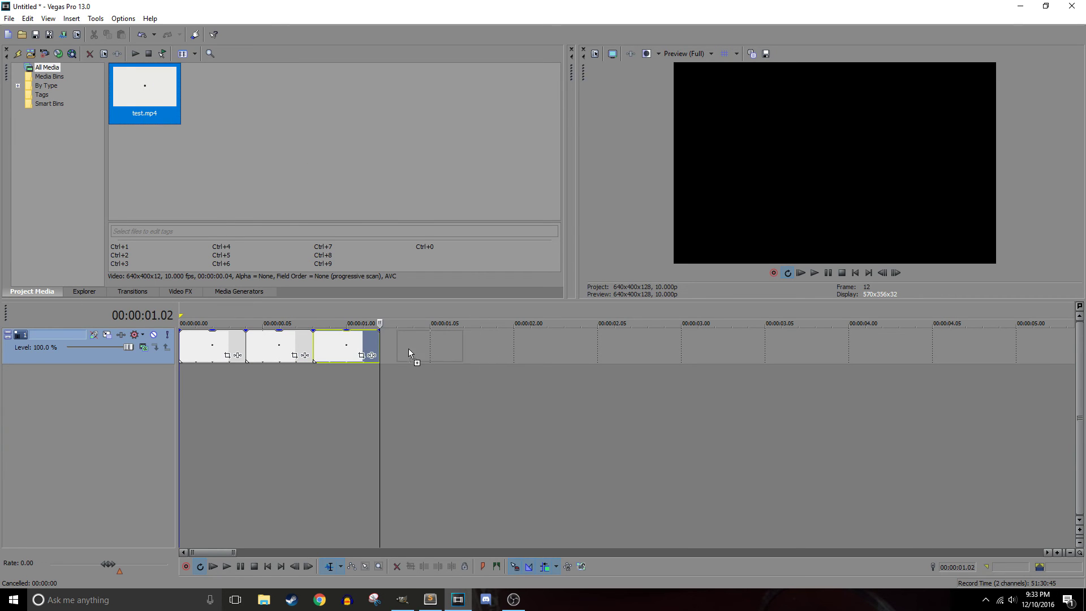
pyautogui.moveTo(408, 349); pyautogui.dragTo(410, 348)
pyautogui.moveTo(151, 90); pyautogui.dragTo(464, 337)
pyautogui.click(464, 337)
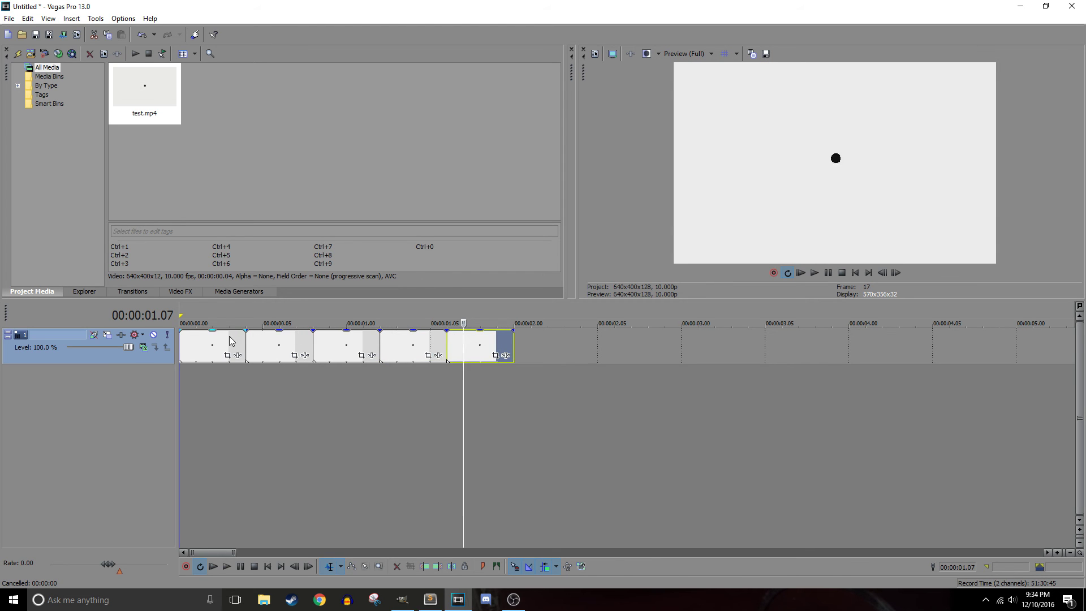
# Paste about ten more copies after the last clip, preview the loop, and close Vegas Pro
pyautogui.click(522, 346)
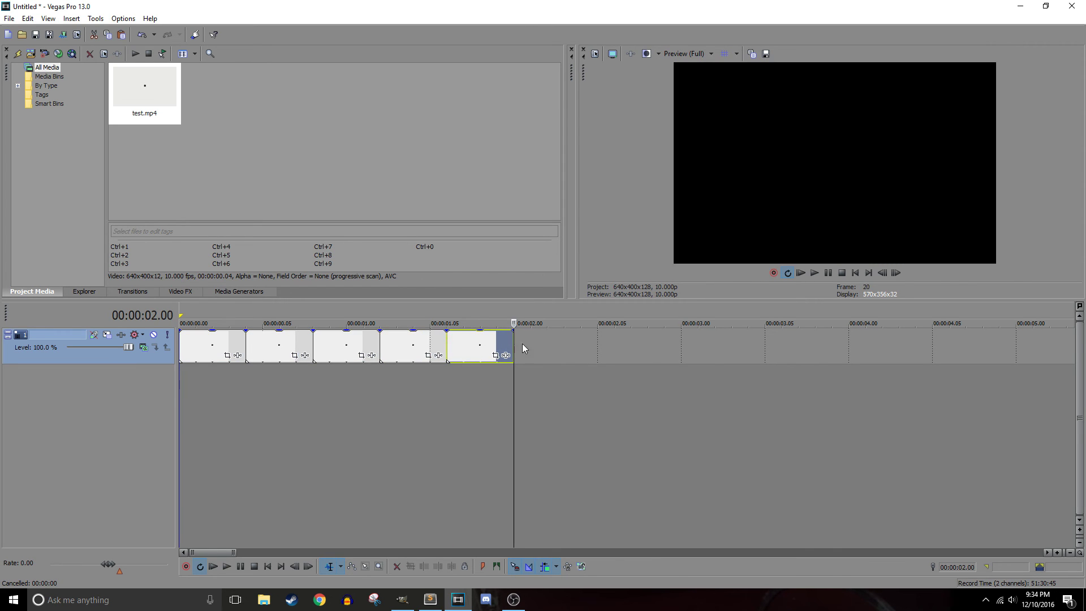
pyautogui.hotkey('ctrl', 'v')
pyautogui.hotkey('ctrl', 'v')
pyautogui.hotkey('ctrl', 'v')
pyautogui.hotkey('ctrl', 'v')
pyautogui.hotkey('ctrl', 'v')
pyautogui.hotkey('ctrl', 'v')
pyautogui.hotkey('ctrl', 'v')
pyautogui.hotkey('ctrl', 'v')
pyautogui.hotkey('ctrl', 'v')
pyautogui.hotkey('ctrl', 'v')
pyautogui.scroll(-10, 305, 348)
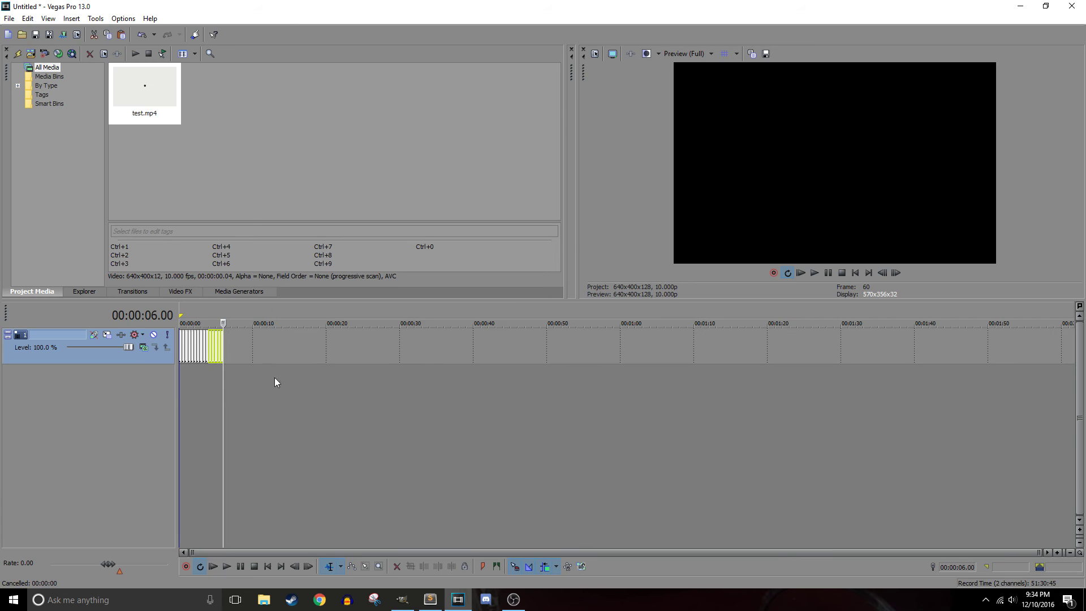
pyautogui.scroll(5, 255, 396)
pyautogui.click(181, 344)
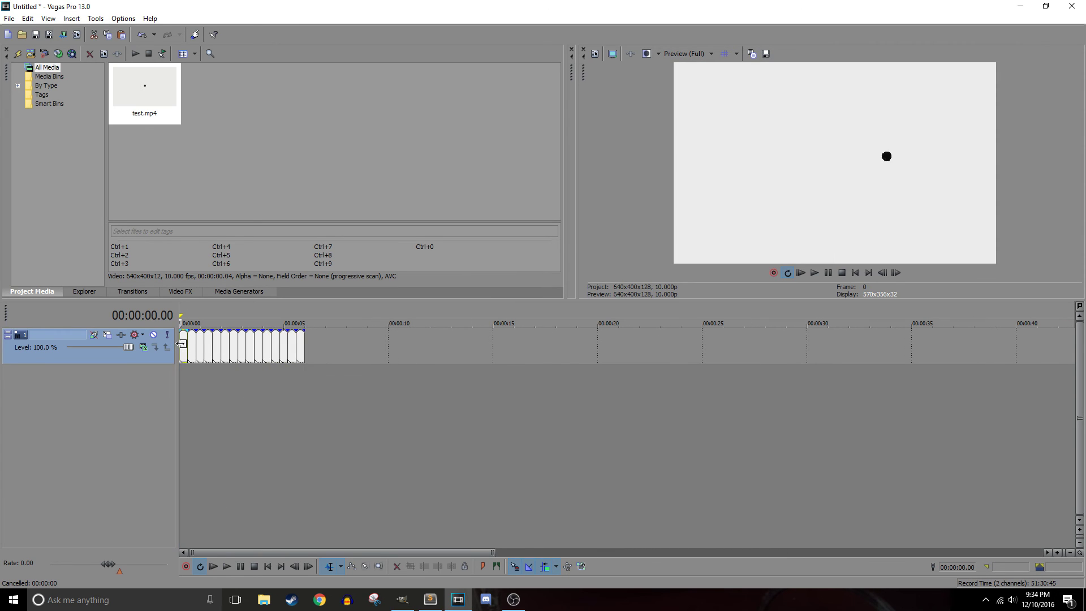
pyautogui.press('space')
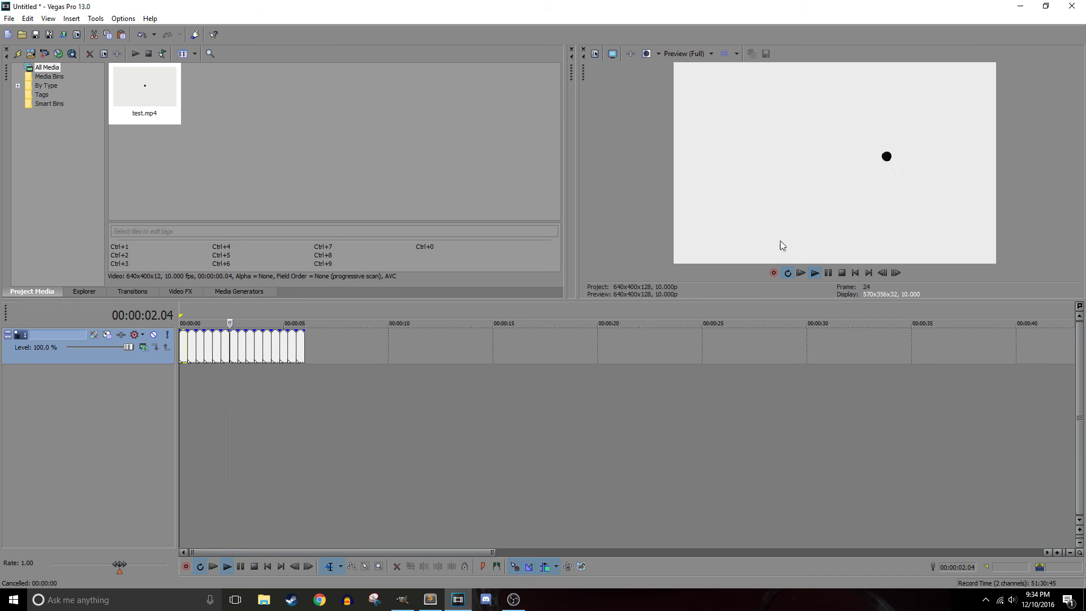
pyautogui.press('space')
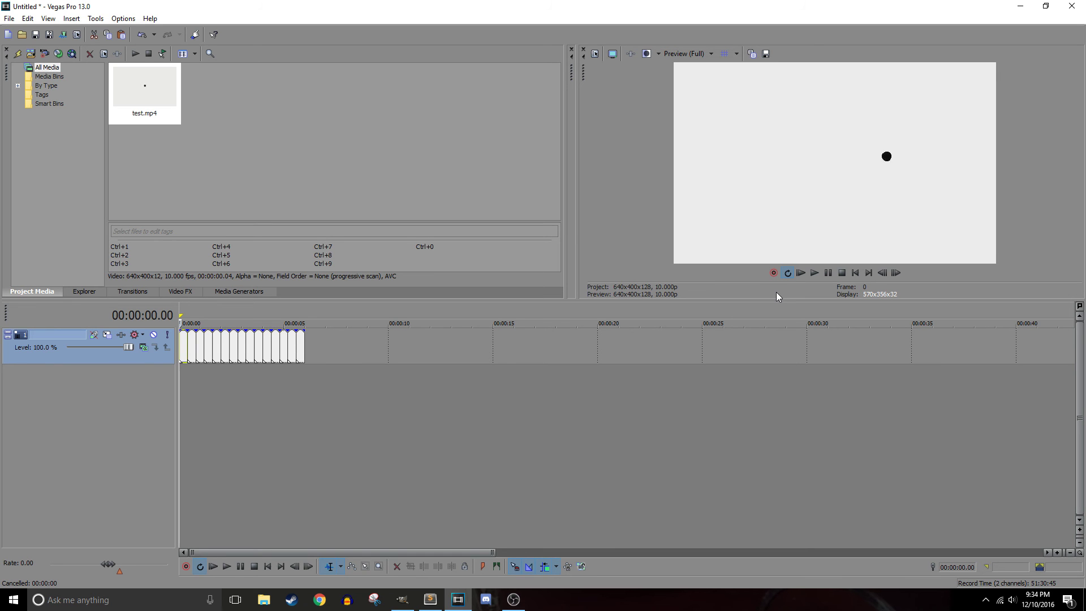
pyautogui.hotkey('alt', 'F4')
# Close the project without saving, then close the Layers–Brushes and Toolbox–Tool Options docks
pyautogui.click(552, 240)
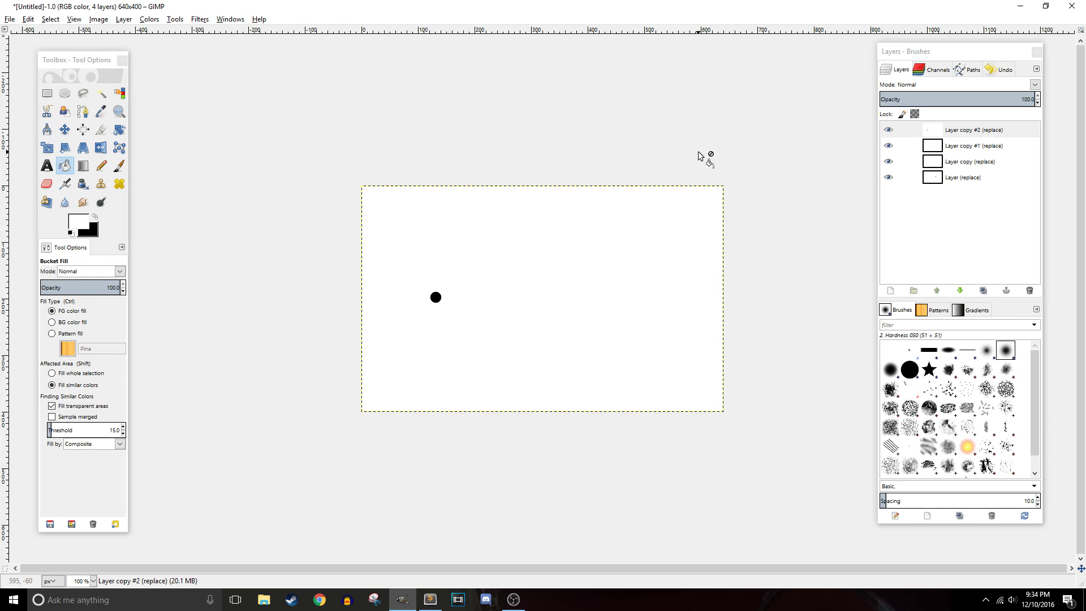
pyautogui.click(1037, 53)
pyautogui.click(122, 59)
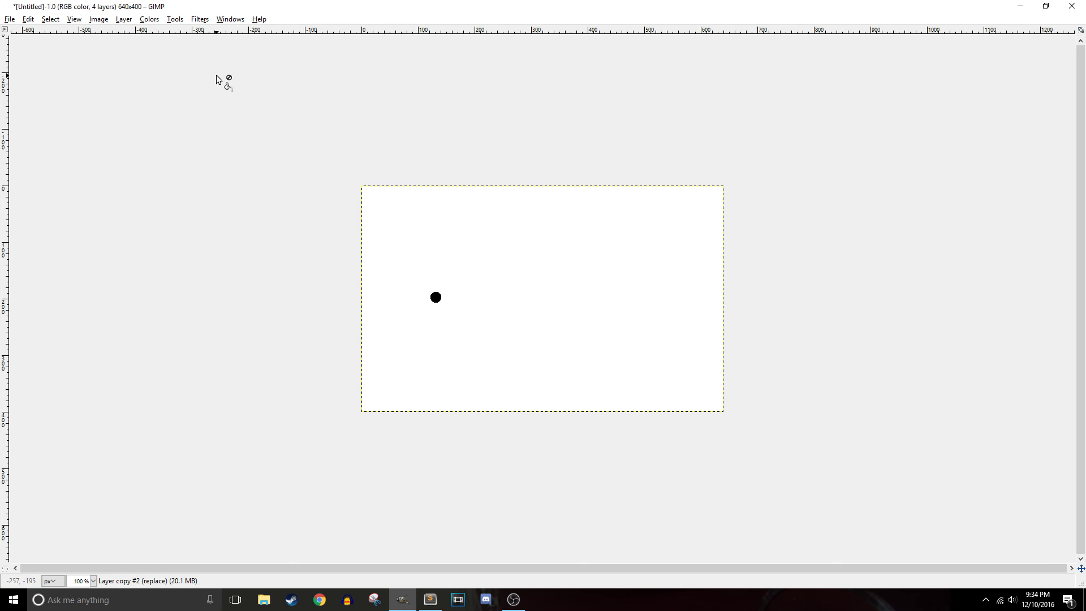
# Reopen Toolbox–Tool Options and Layers–Brushes from Windows > Recently Closed Docks
pyautogui.click(228, 22)
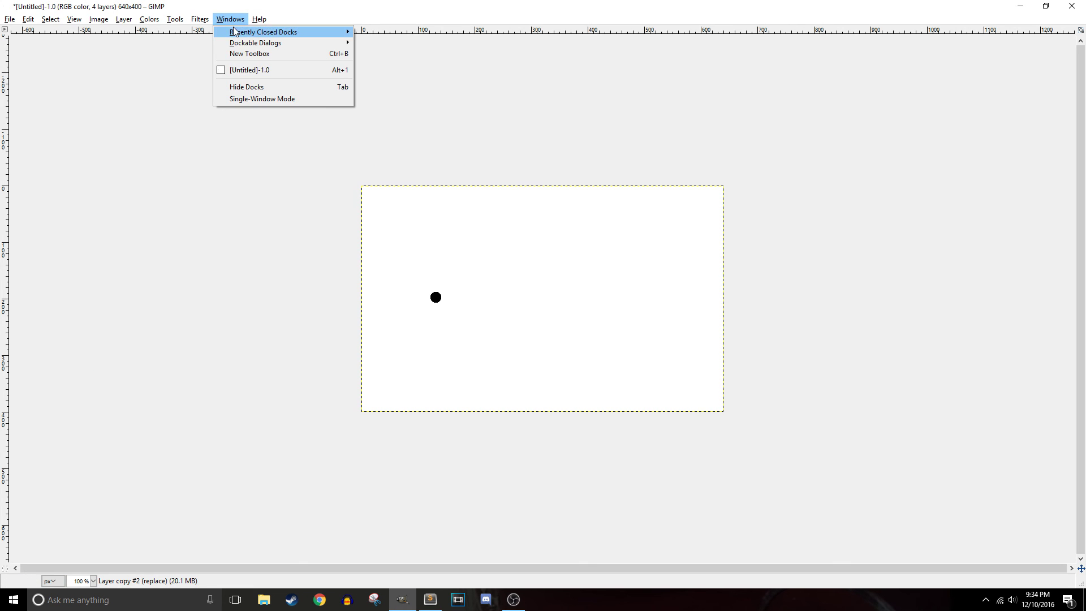
pyautogui.moveTo(234, 33)
pyautogui.click(370, 33)
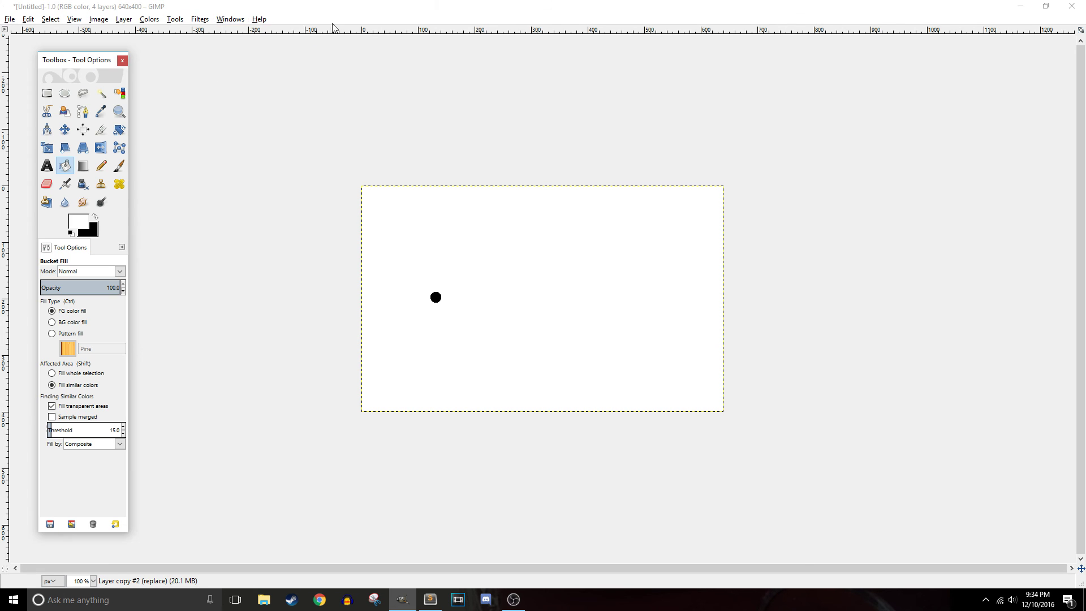
pyautogui.click(229, 19)
pyautogui.moveTo(245, 33)
pyautogui.click(378, 33)
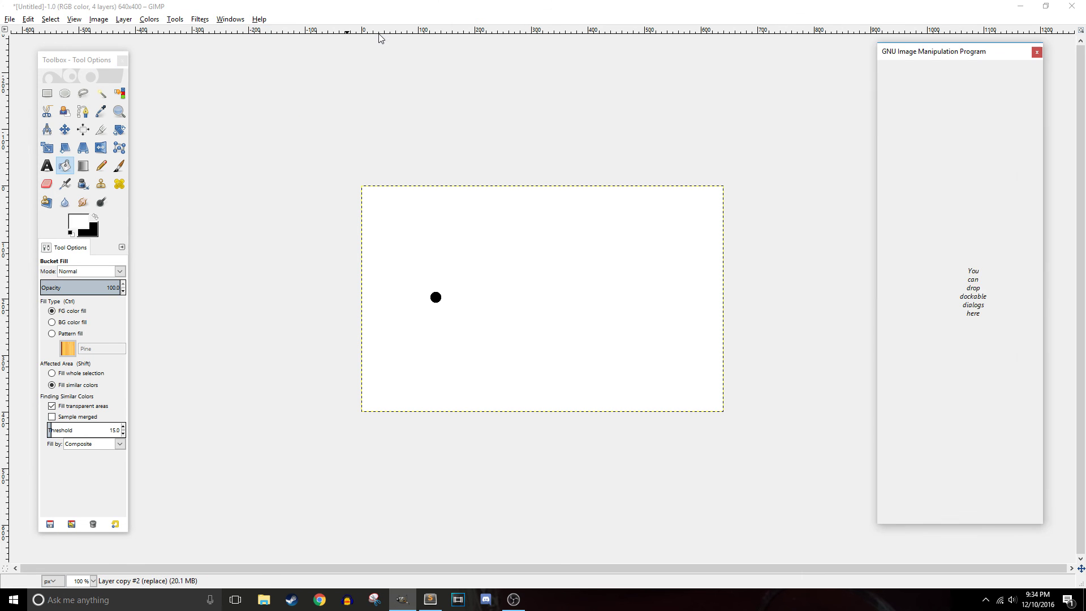
pyautogui.click(229, 19)
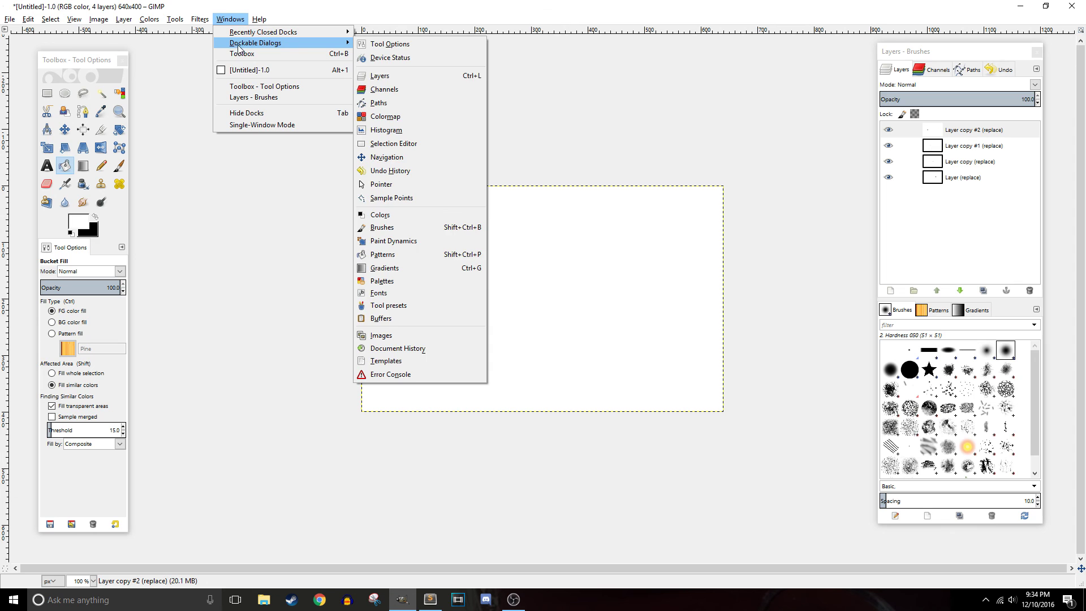
# Open the Images dialog as a dock, move it off the canvas, then close it
pyautogui.click(394, 228)
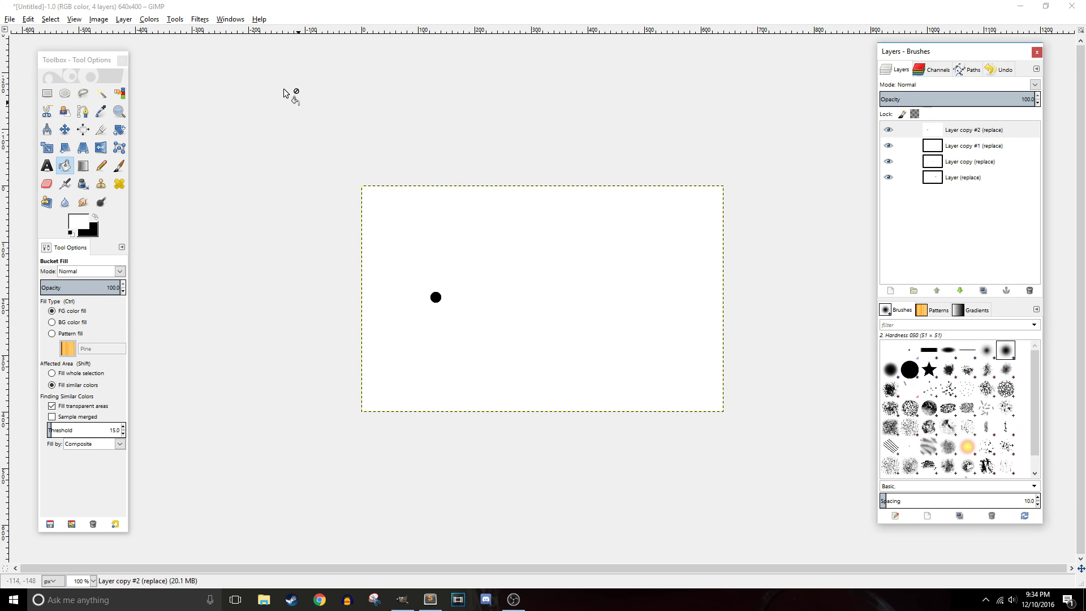
pyautogui.click(231, 19)
pyautogui.moveTo(254, 44)
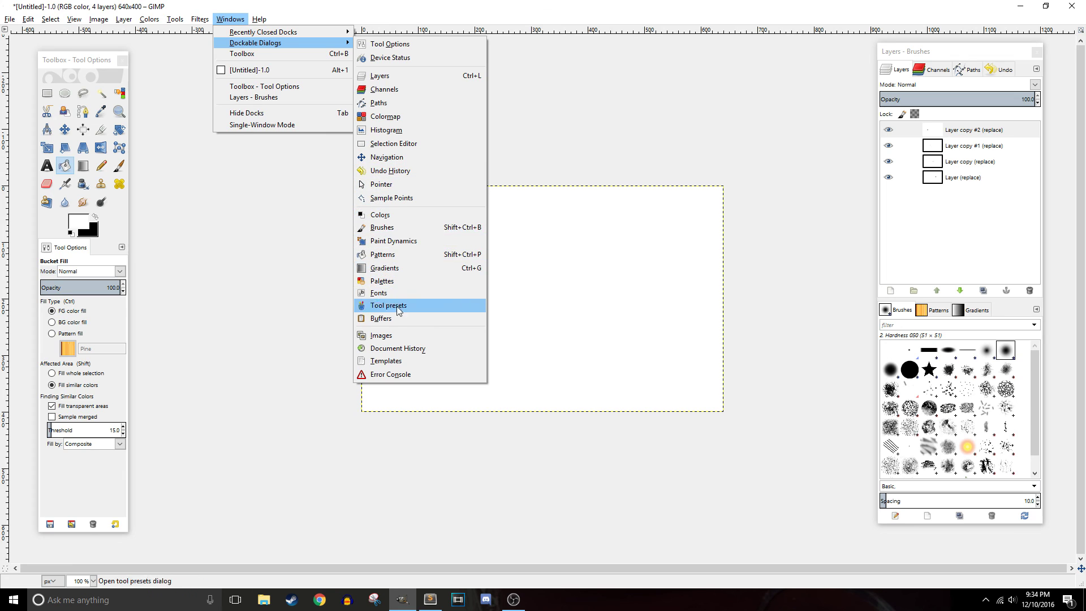
pyautogui.click(395, 337)
pyautogui.moveTo(381, 260); pyautogui.dragTo(210, 221)
pyautogui.click(274, 218)
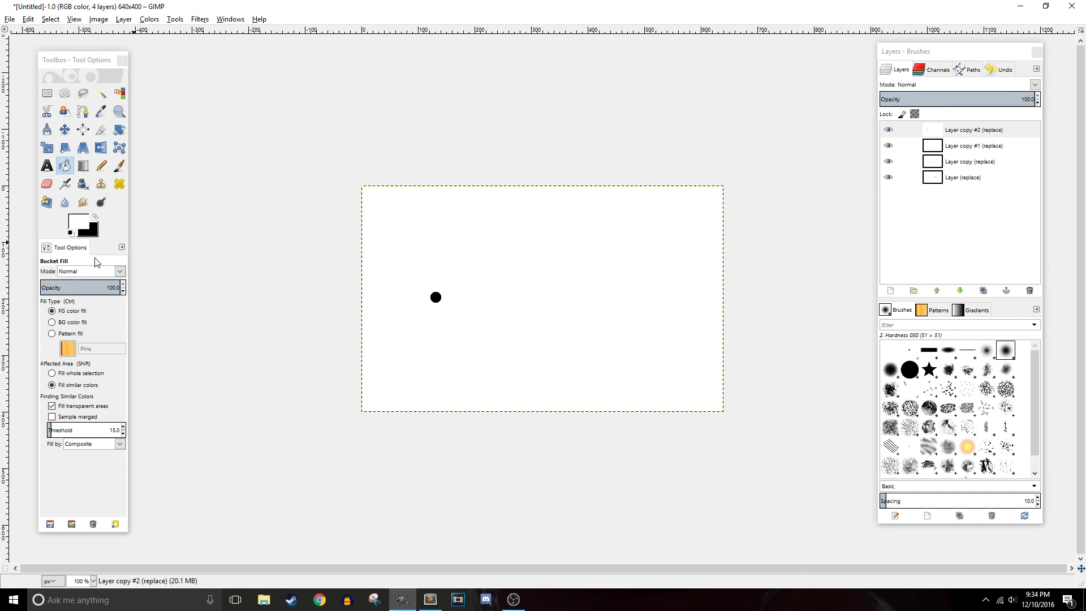
# Detach the Brushes tab, drop it into the Layers dock, and move that dock fully onscreen
pyautogui.click(112, 262)
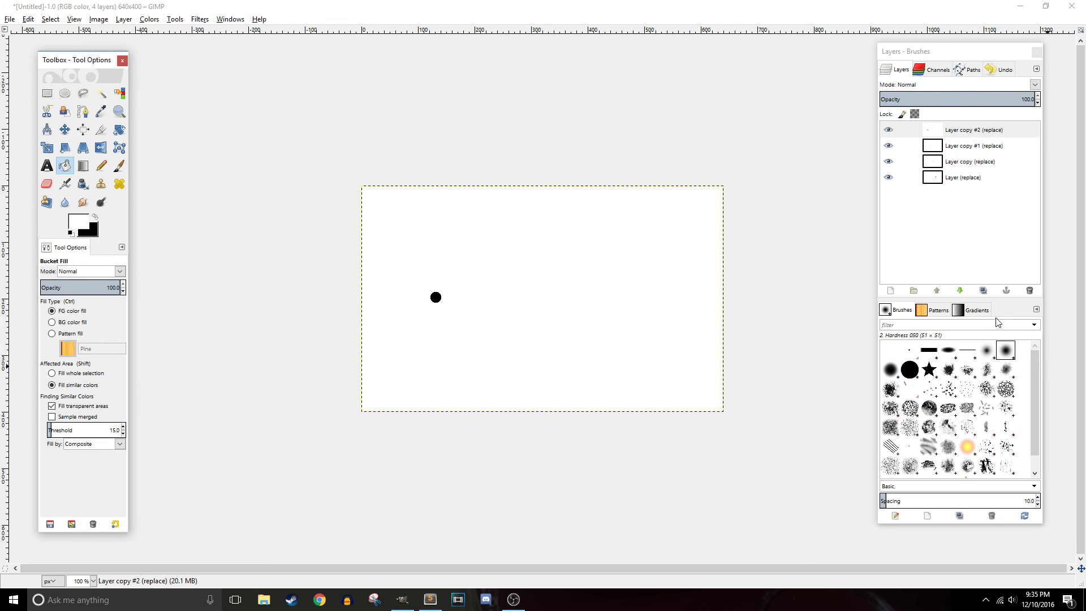
pyautogui.click(1037, 310)
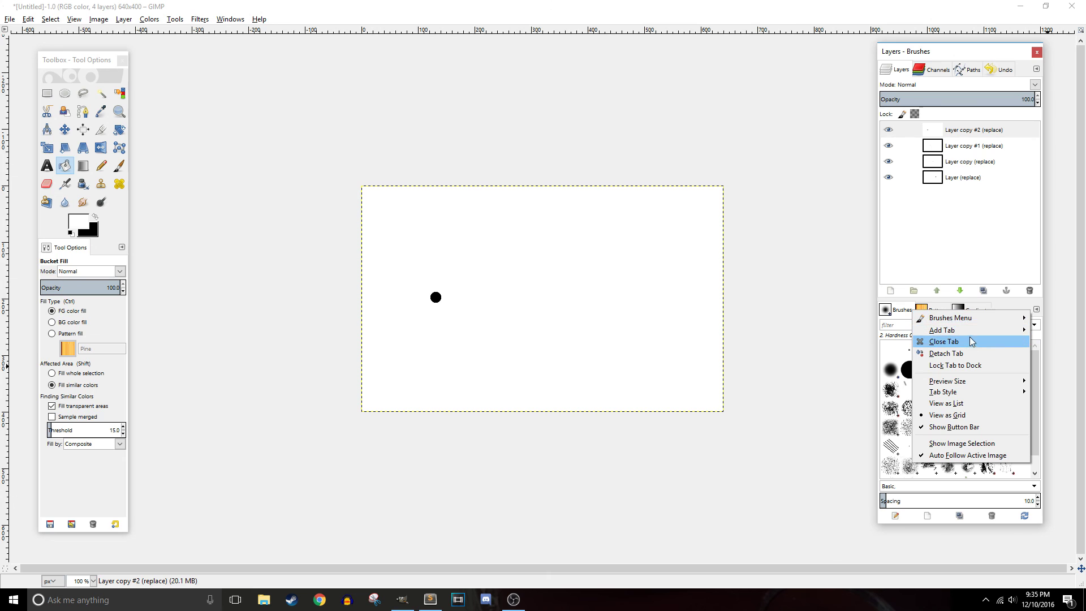
pyautogui.click(965, 354)
pyautogui.moveTo(972, 280)
pyautogui.mouseDown()
pyautogui.moveTo(739, 259)
pyautogui.moveTo(738, 277)
pyautogui.moveTo(708, 294)
pyautogui.moveTo(881, 314)
pyautogui.mouseUp()
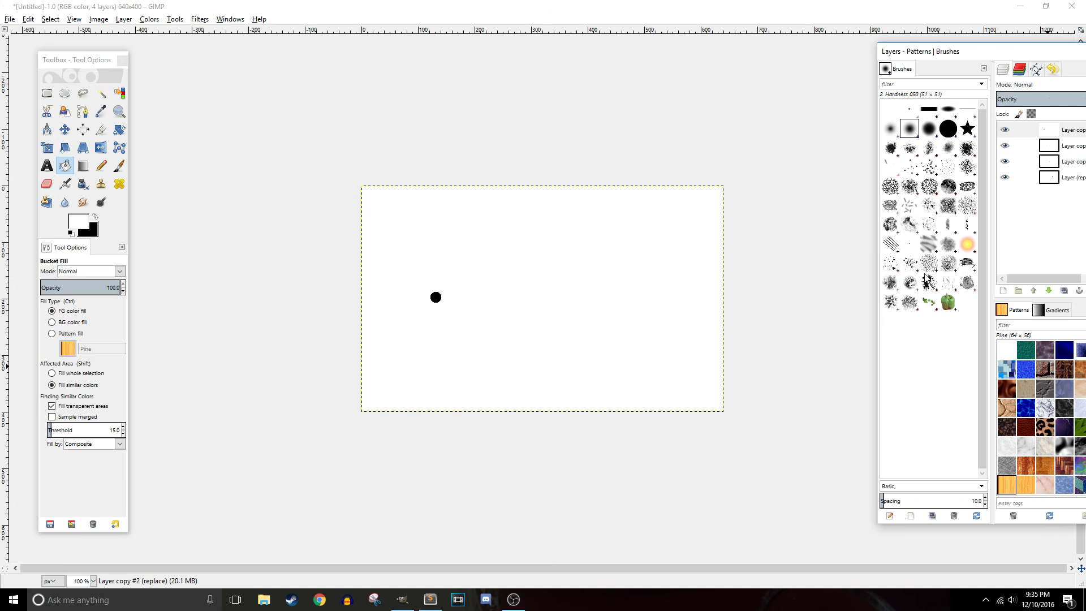
pyautogui.moveTo(956, 56); pyautogui.dragTo(804, 50)
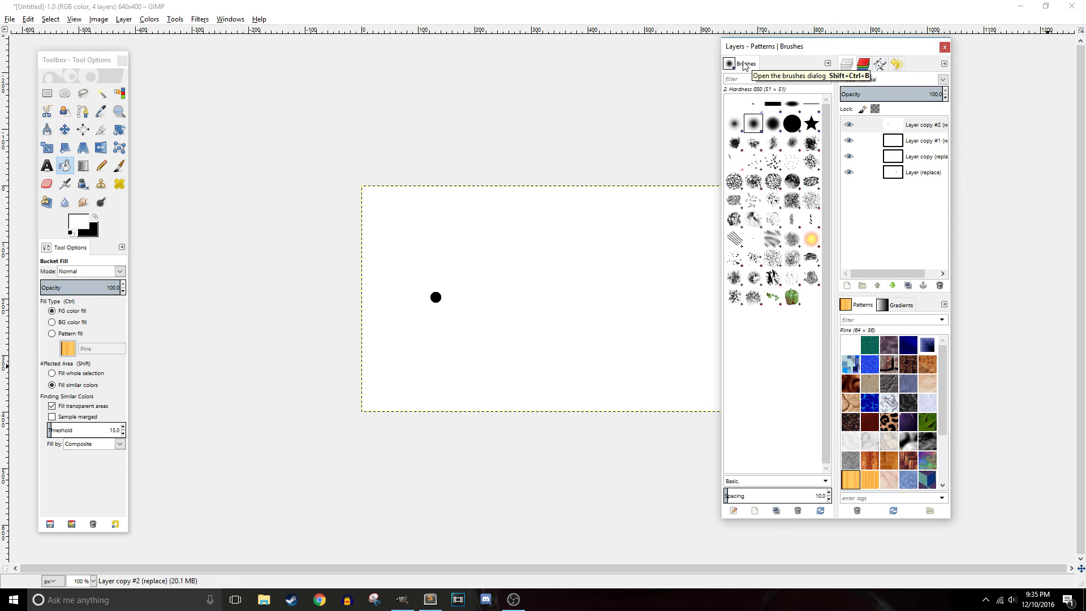
# Check the Recently Closed Docks list, then dismiss the menu
pyautogui.click(237, 20)
pyautogui.moveTo(234, 33)
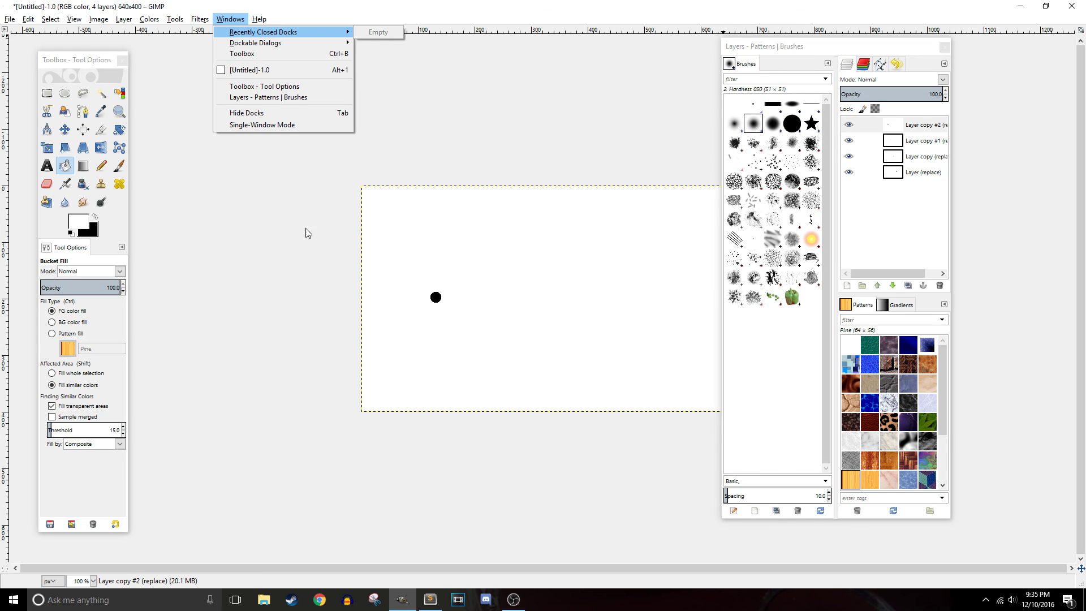
pyautogui.click(396, 178)
pyautogui.moveTo(769, 51); pyautogui.dragTo(815, 47)
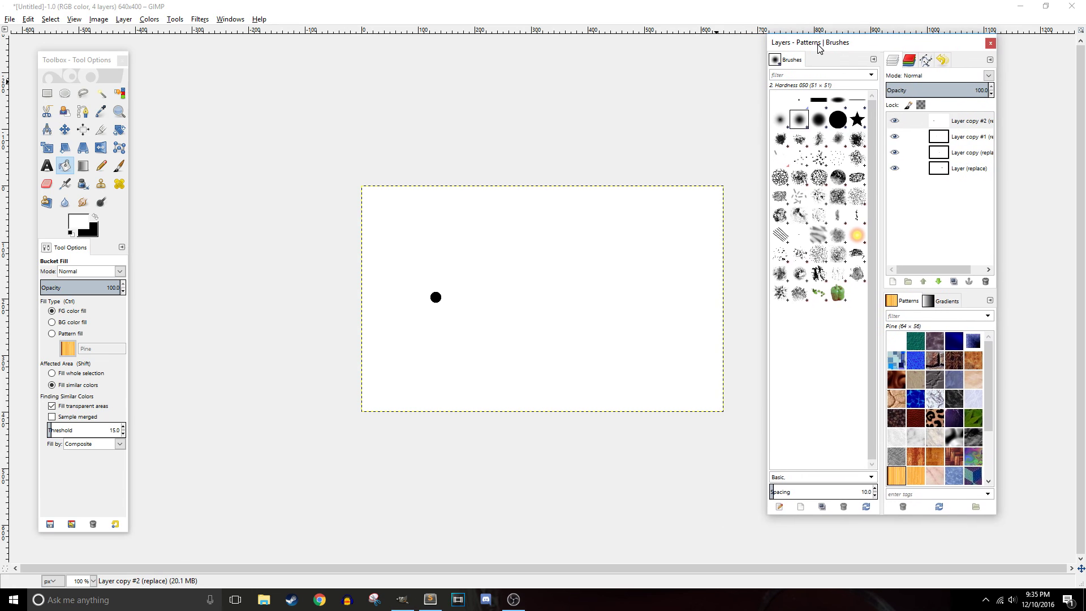